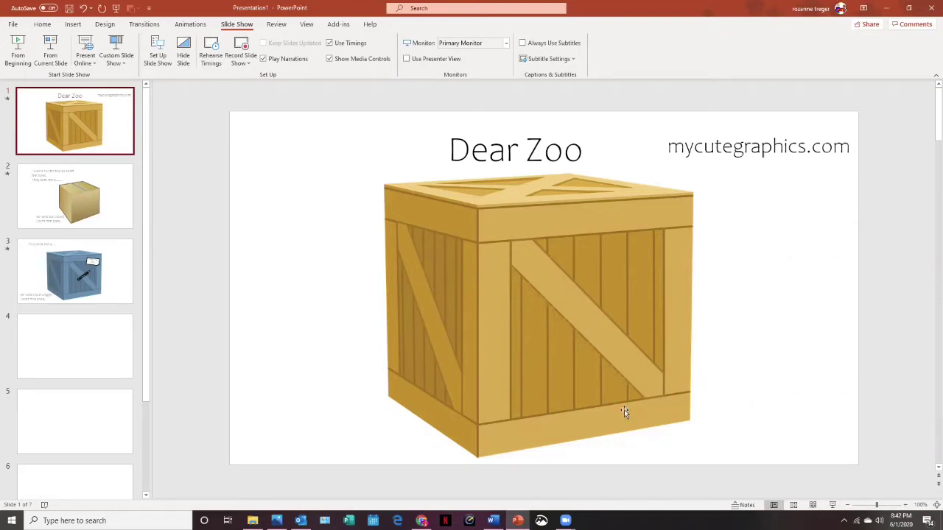
Step: Delete the mycutegraphics.com credit text and its empty text box from the title slide
click(422, 521)
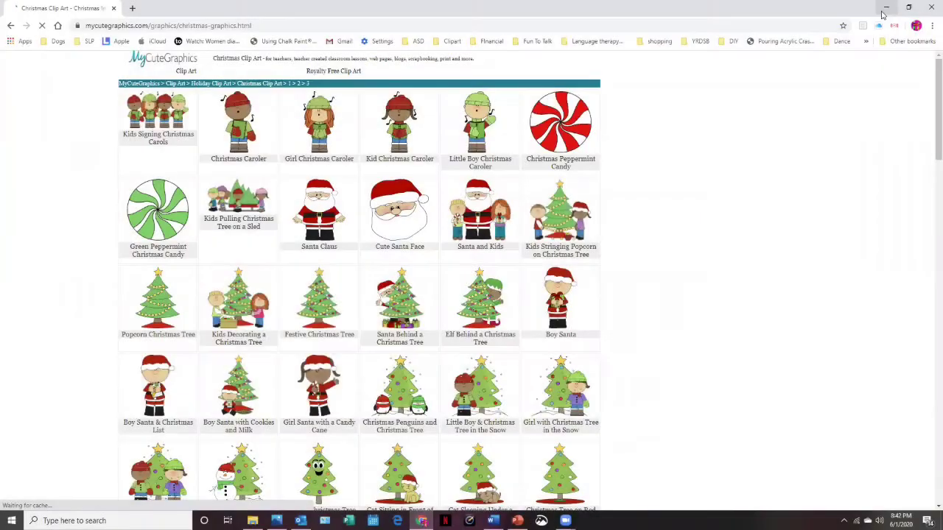
click(885, 9)
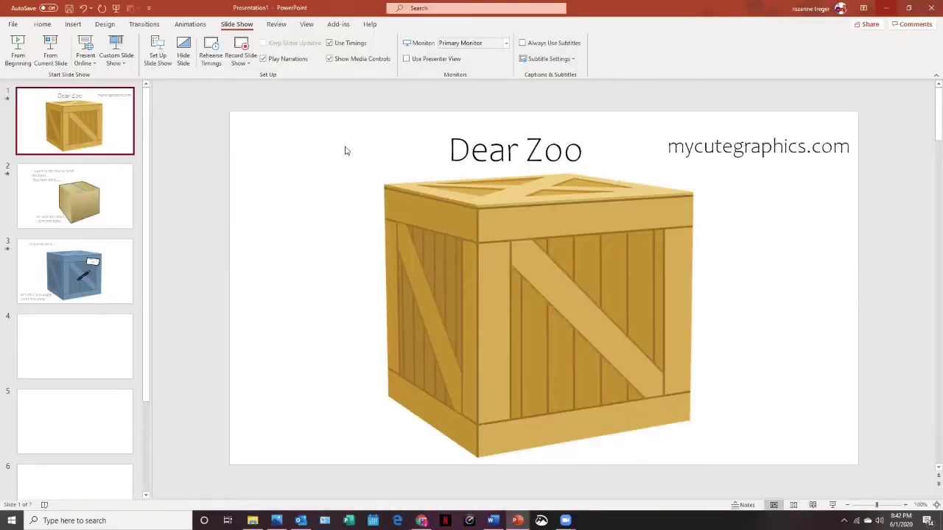
click(734, 149)
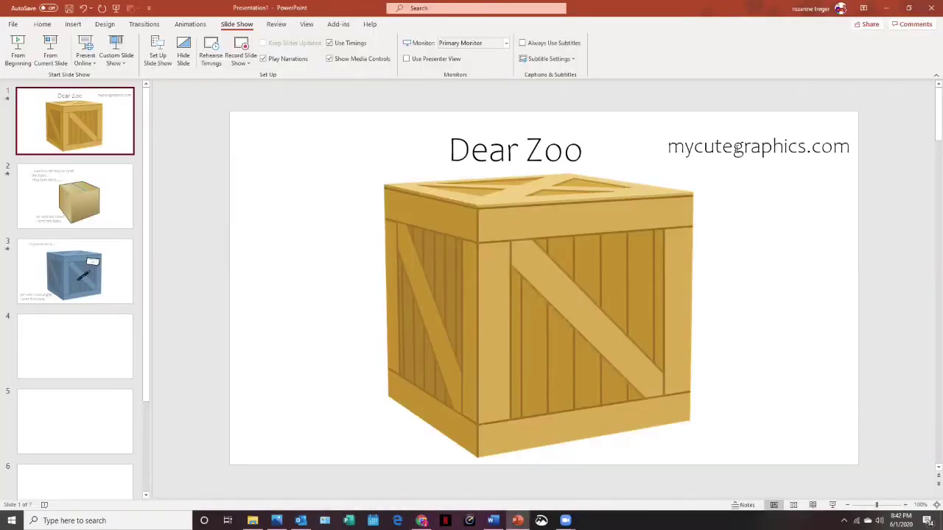
click(775, 132)
key(shift+Home)
key(Delete)
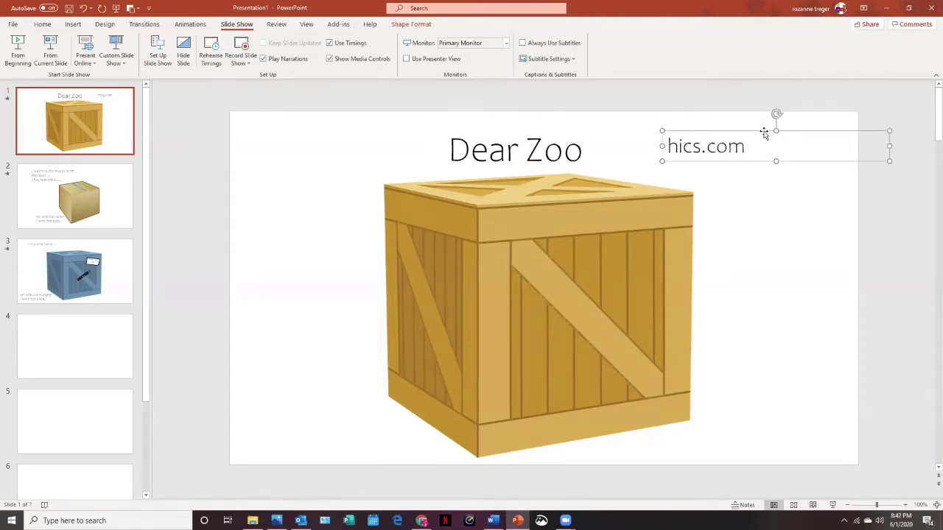
key(Escape)
key(Delete)
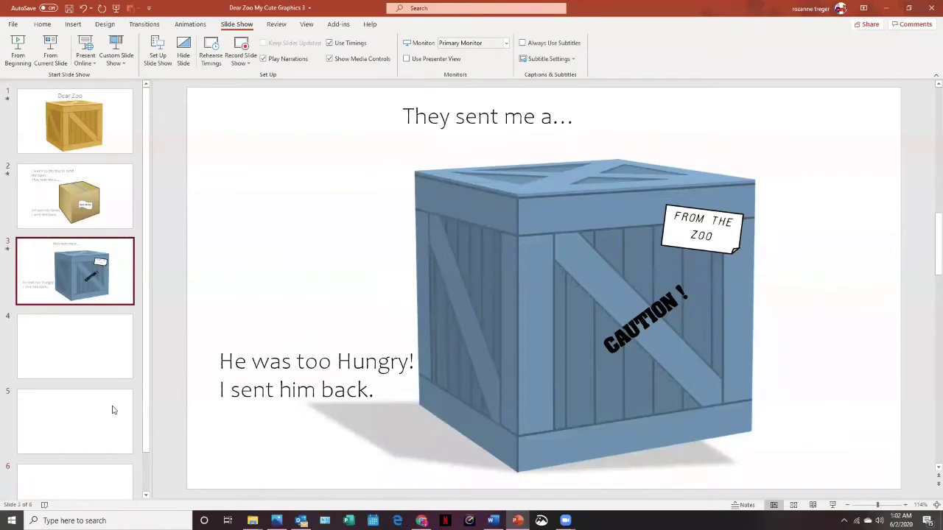
Step: Select blank slide 4 and try the VERY HEAVY! text on it before moving it back off-slide
click(101, 357)
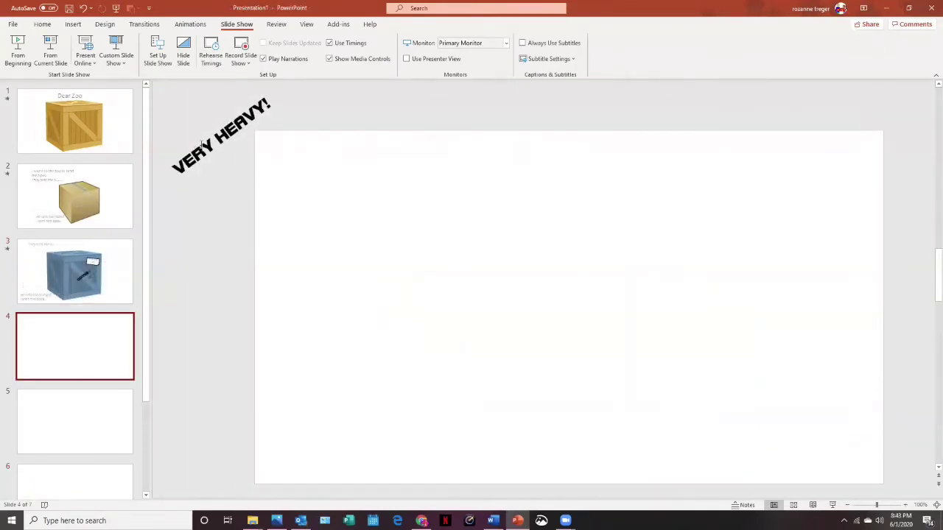
drag(221, 136, 370, 176)
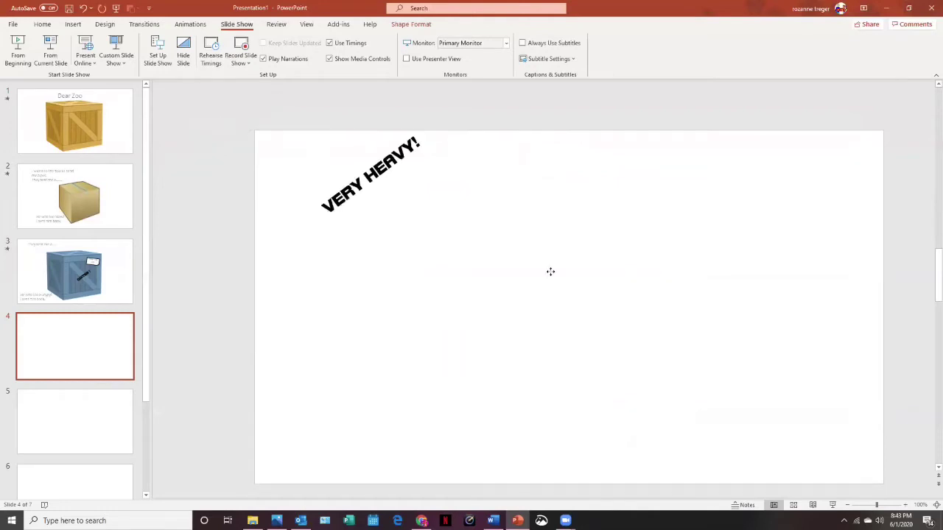
drag(550, 272, 86, 116)
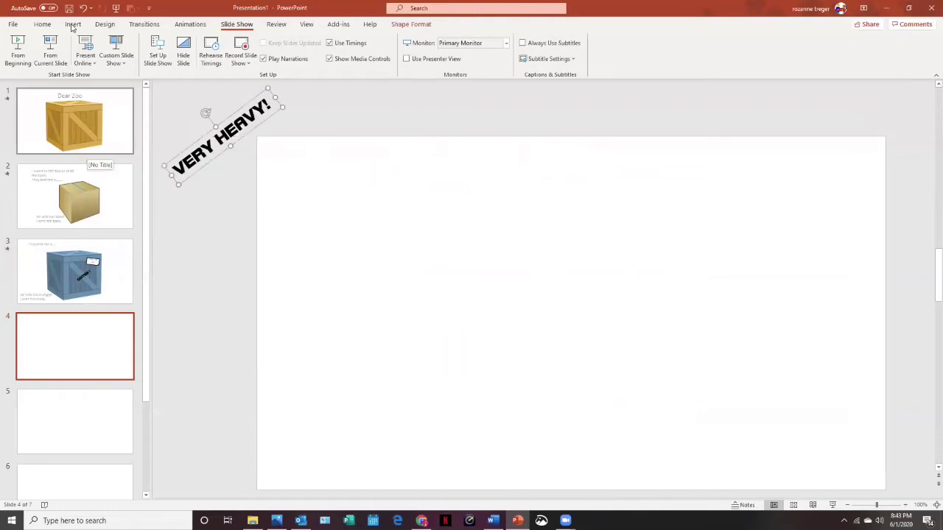
Step: Insert the cute-elephant picture from this device and move it slightly below centre
click(73, 25)
click(72, 59)
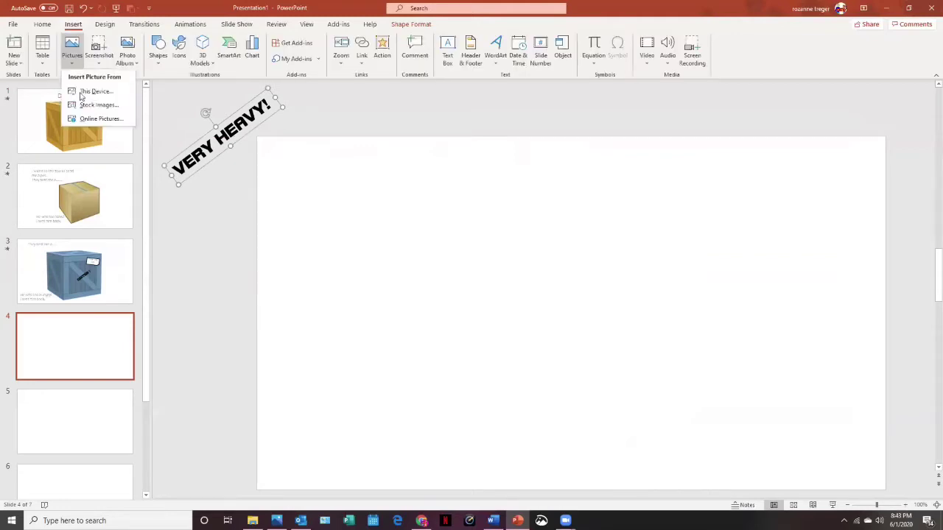
click(81, 94)
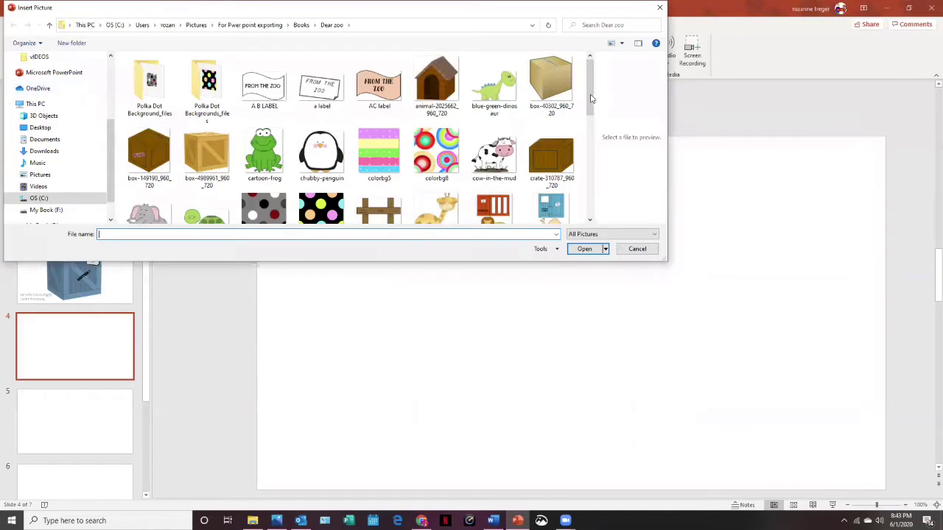
drag(590, 98, 591, 125)
scroll(589, 126, down, 1)
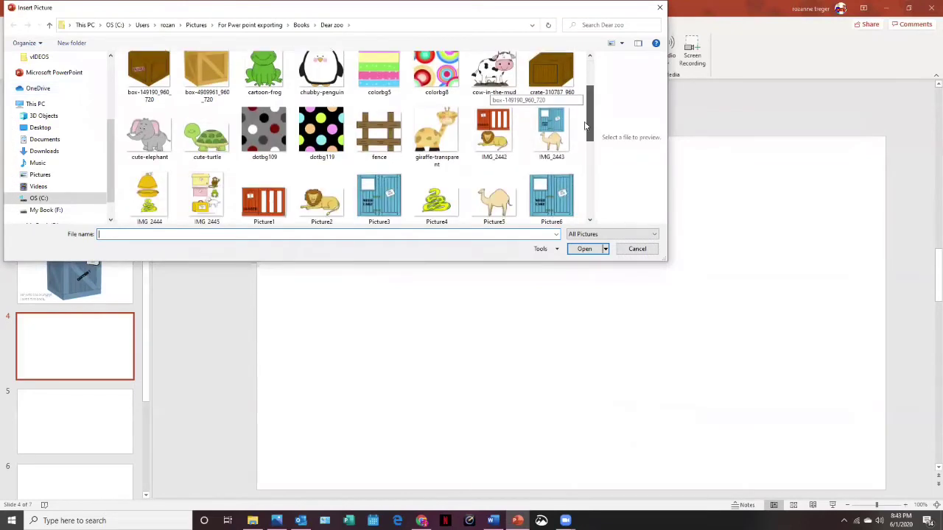
double_click(149, 140)
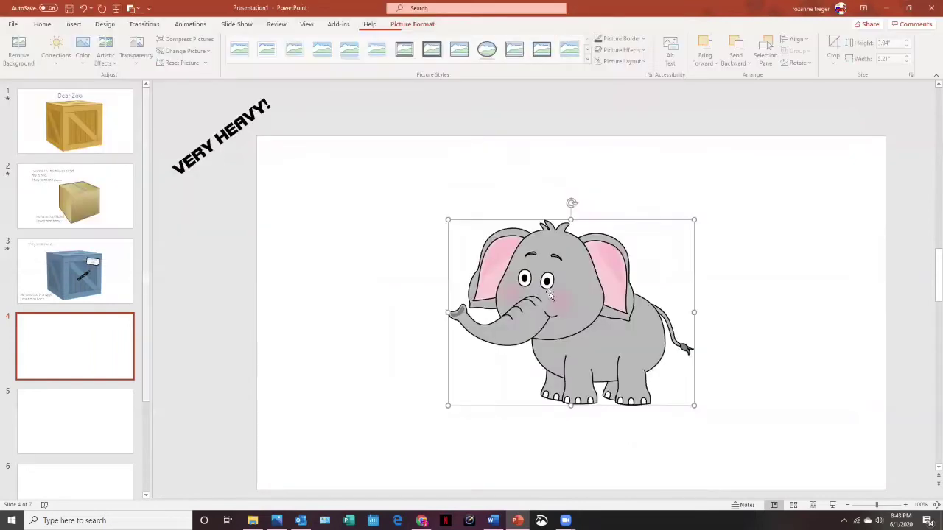
drag(565, 293, 549, 308)
click(83, 8)
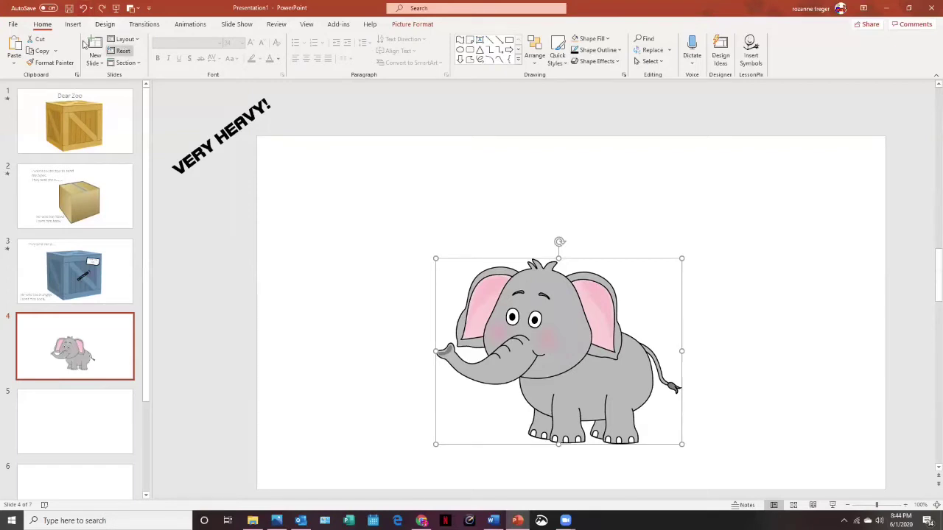
Step: Insert the brown wooden crate picture from this device over the elephant
click(73, 23)
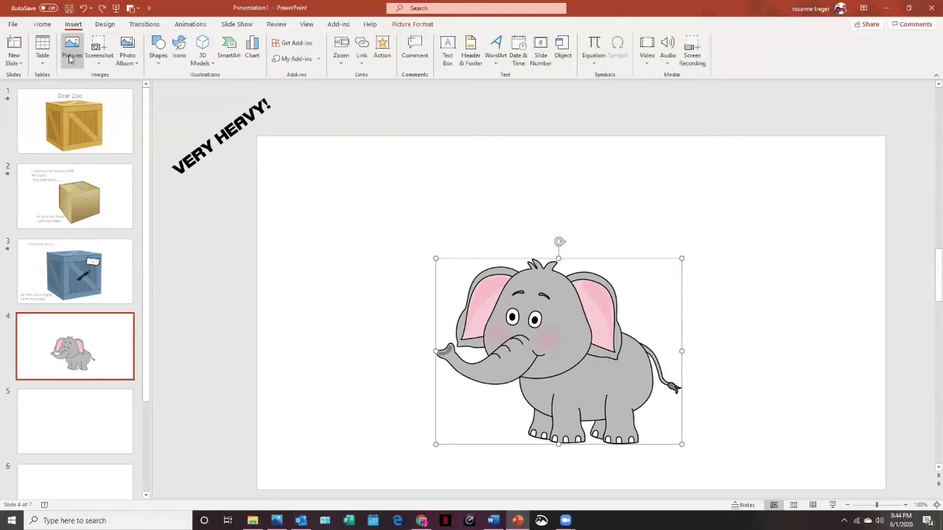
click(72, 55)
click(90, 92)
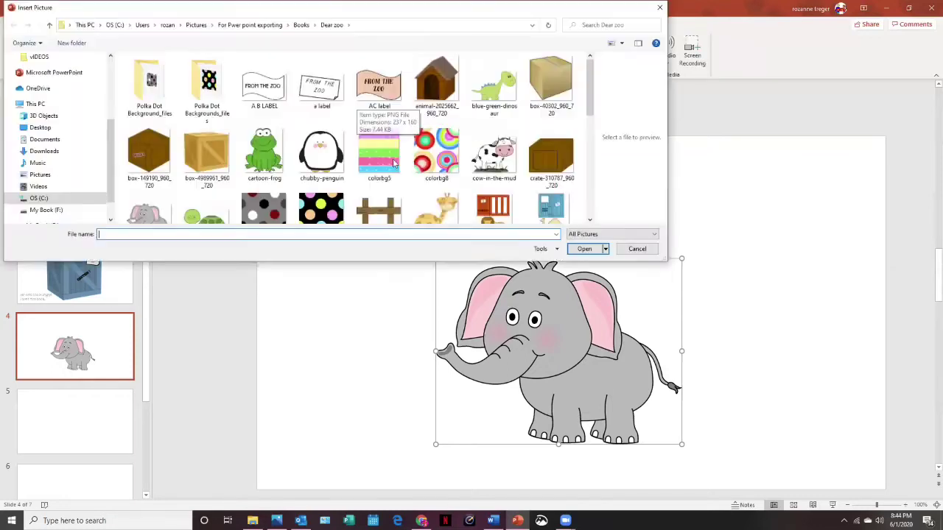
double_click(542, 156)
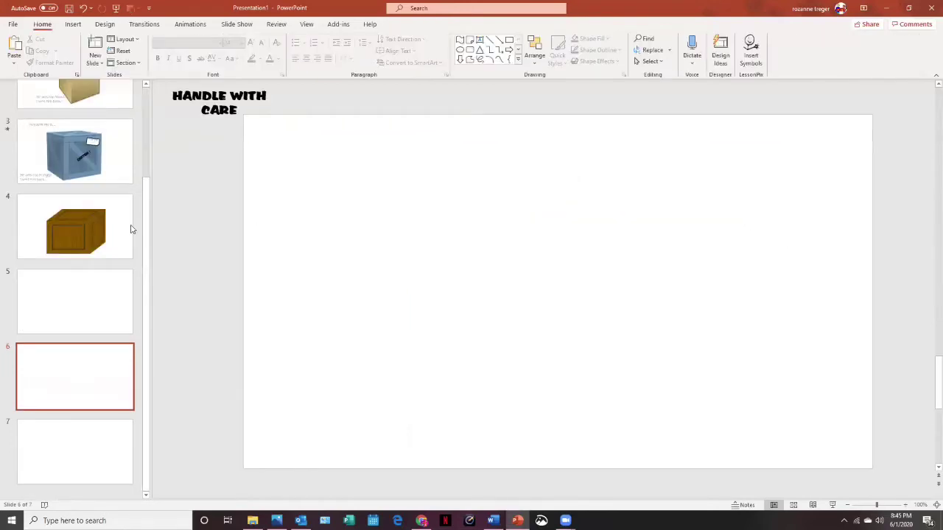
Step: Move the VERY HEAVY! text from the margin to the crate's top-left edge
click(130, 227)
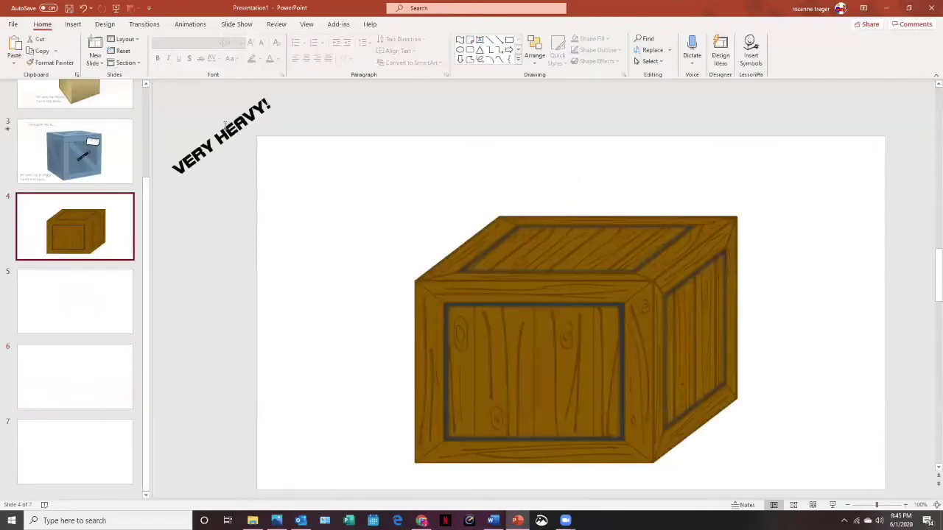
click(212, 130)
drag(212, 130, 362, 240)
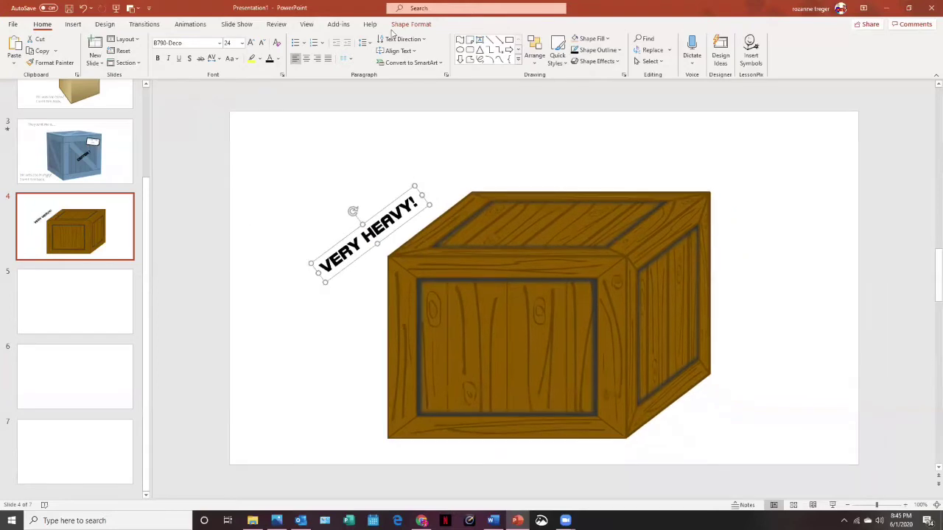
Step: Bring the VERY HEAVY! text forward and place it diagonally on the crate's front
click(410, 25)
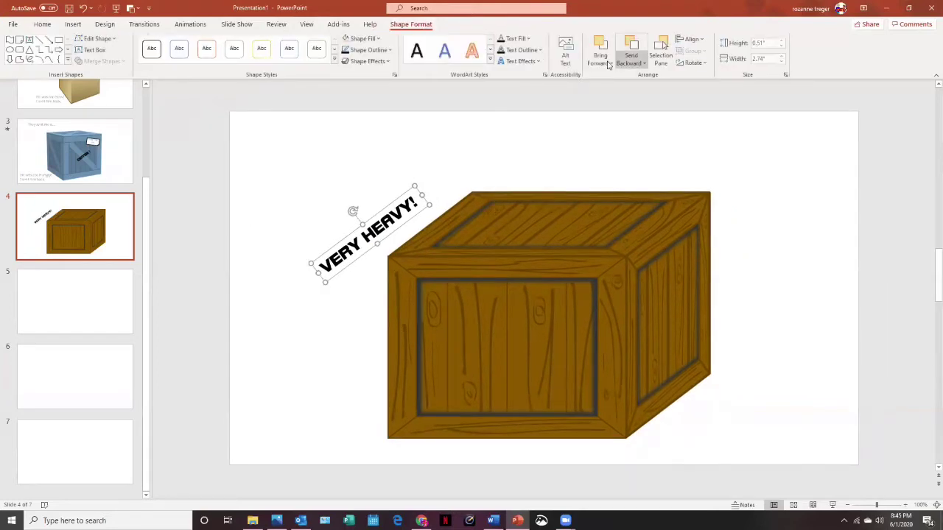
click(609, 64)
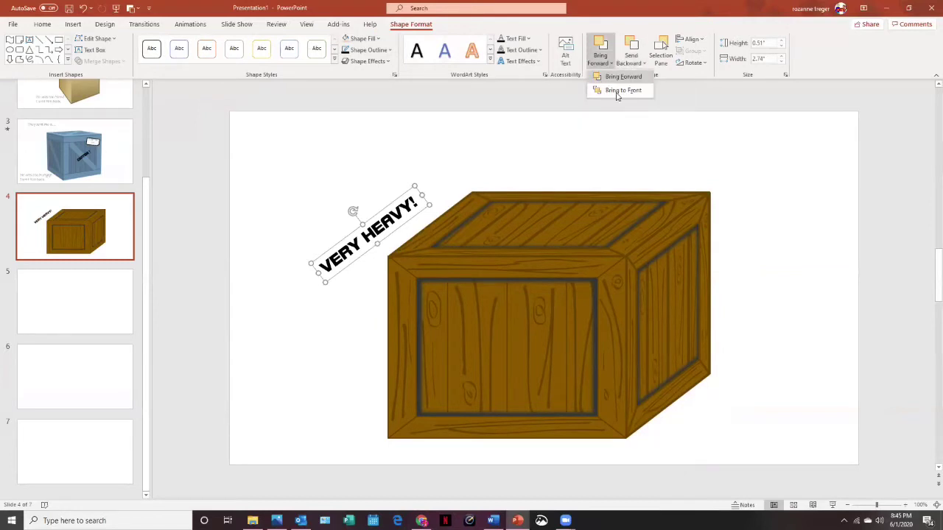
click(399, 162)
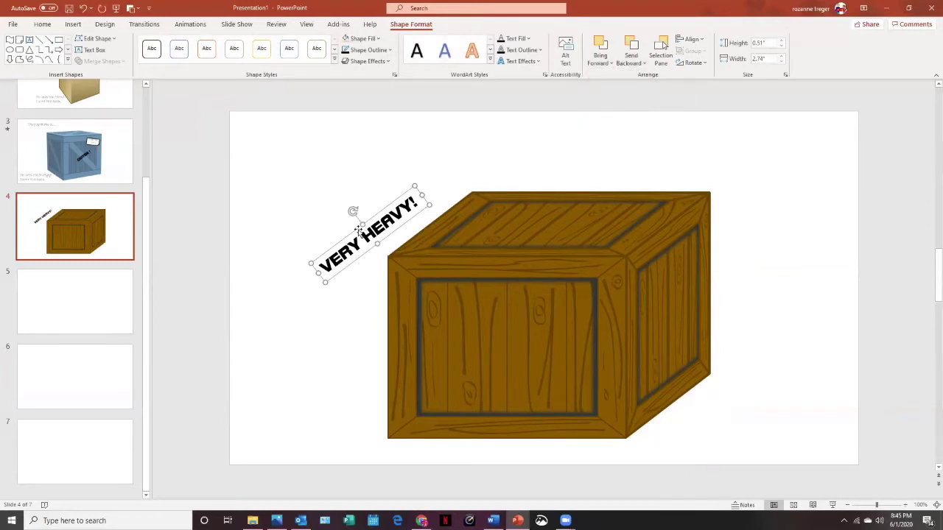
drag(358, 231, 492, 343)
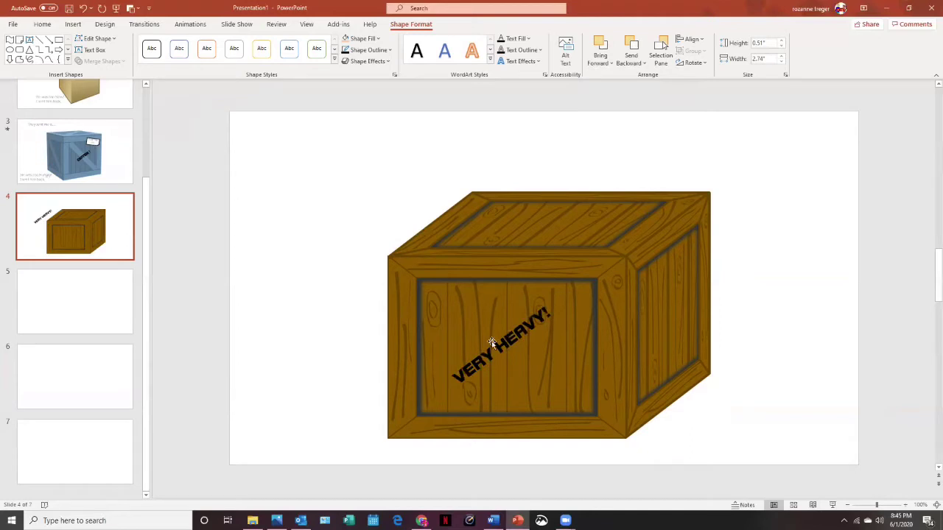
Step: Insert the FROM THE ZOO label picture and position it at the crate's upper-left front
click(76, 28)
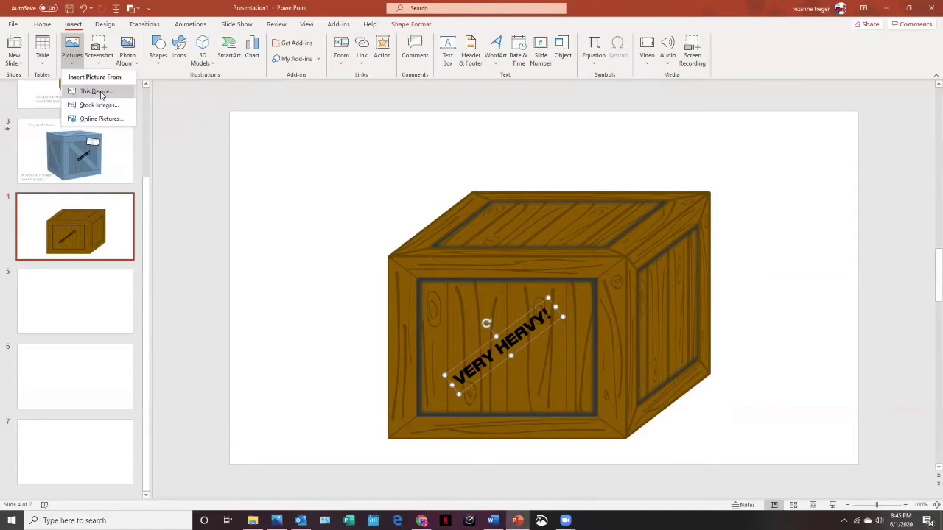
click(96, 91)
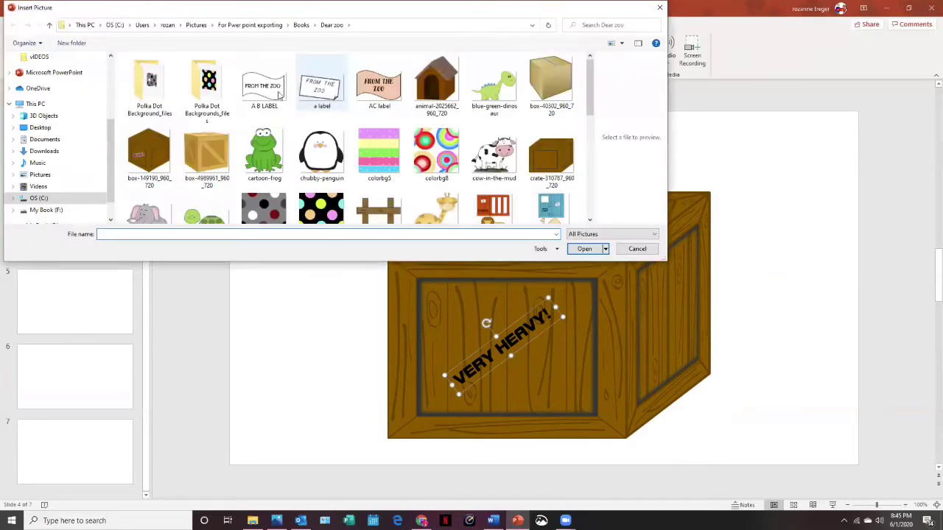
double_click(279, 89)
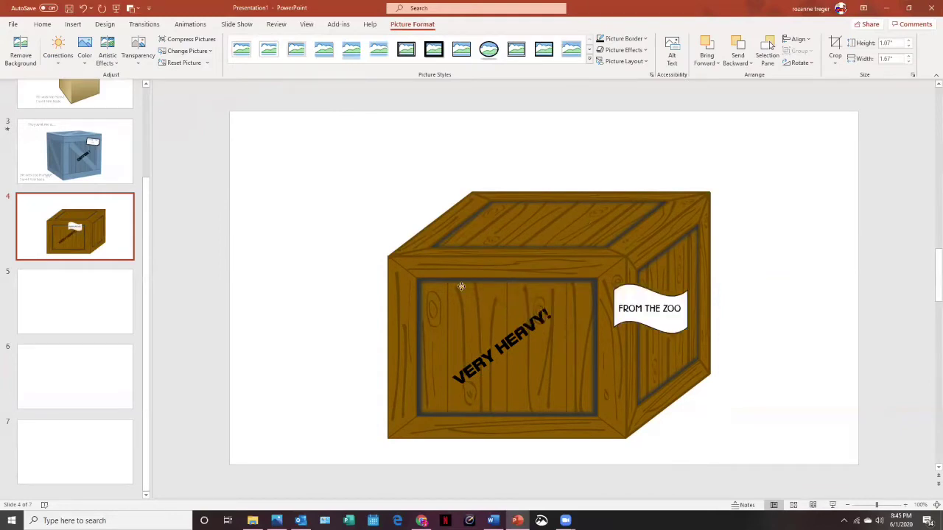
drag(461, 287, 448, 298)
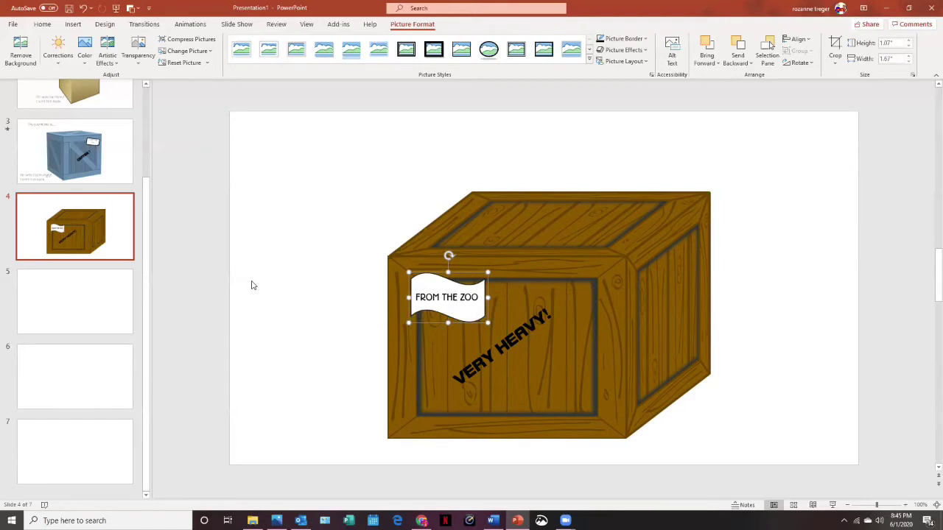
Step: Group the crate, FROM THE ZOO label and VERY HEAVY! text, then nudge the group right
key(ctrl+a)
shift+click(545, 251)
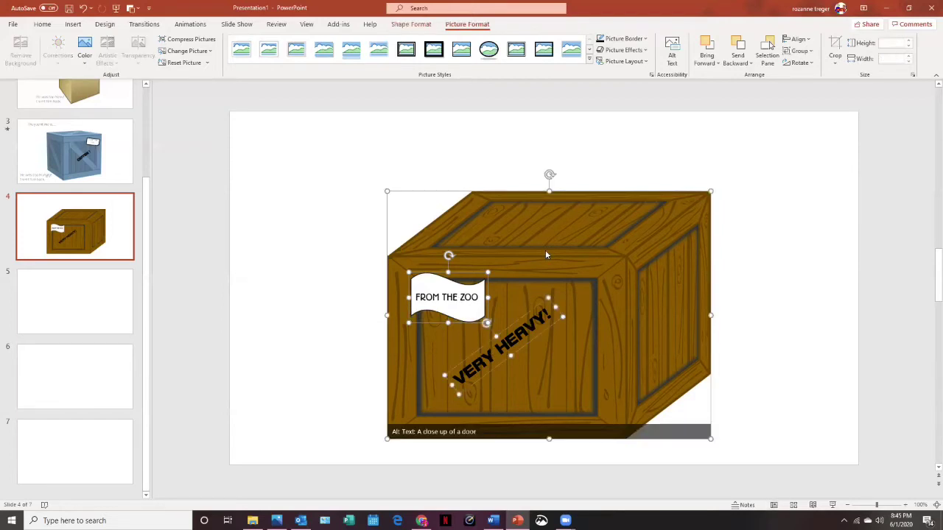
right_click(545, 251)
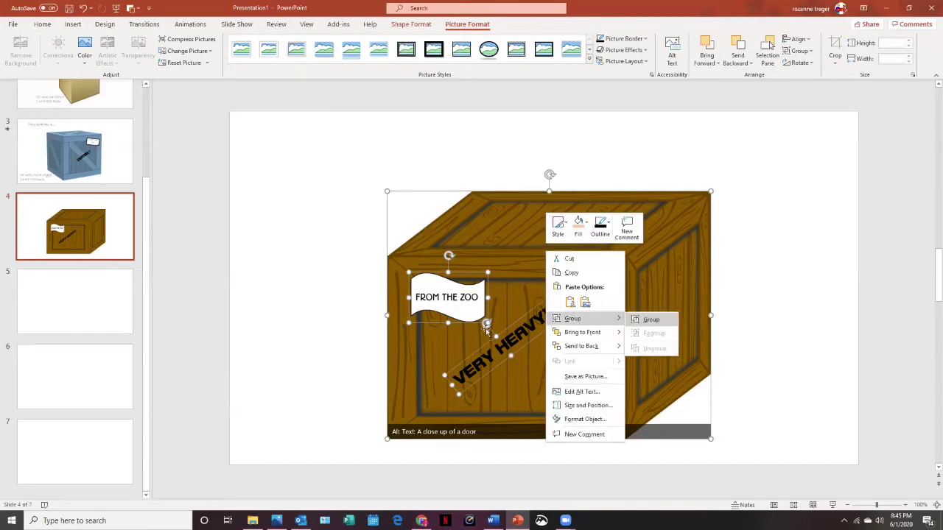
click(642, 322)
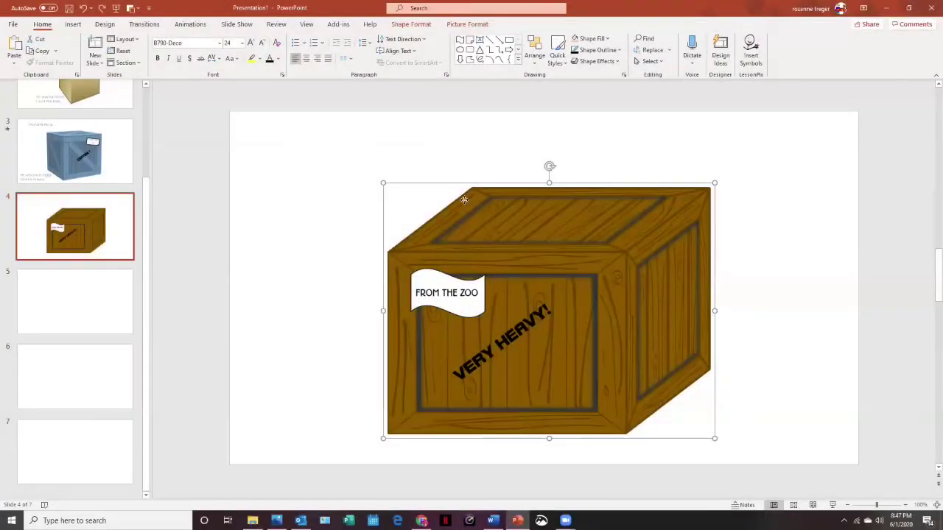
drag(464, 200, 417, 212)
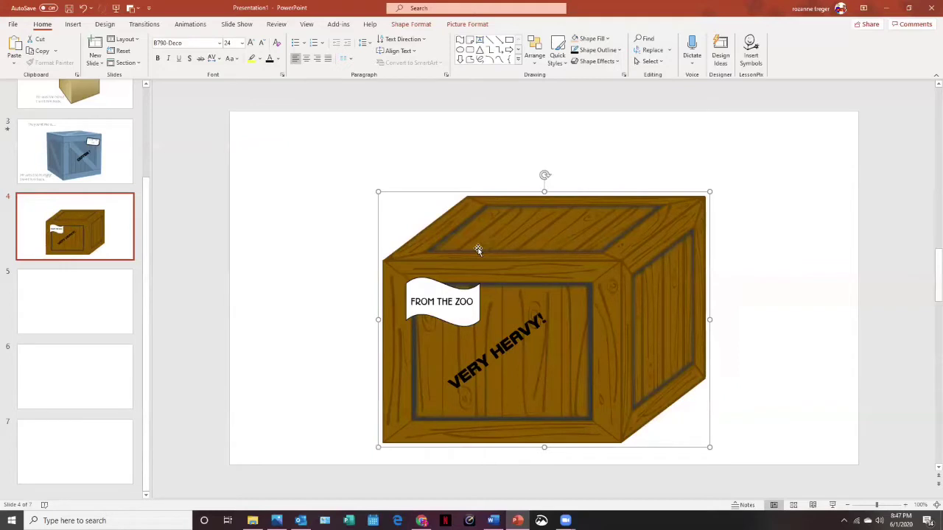
Step: Undo the extra moves and select the elephant so it stays hidden behind the crate
key(ctrl+z)
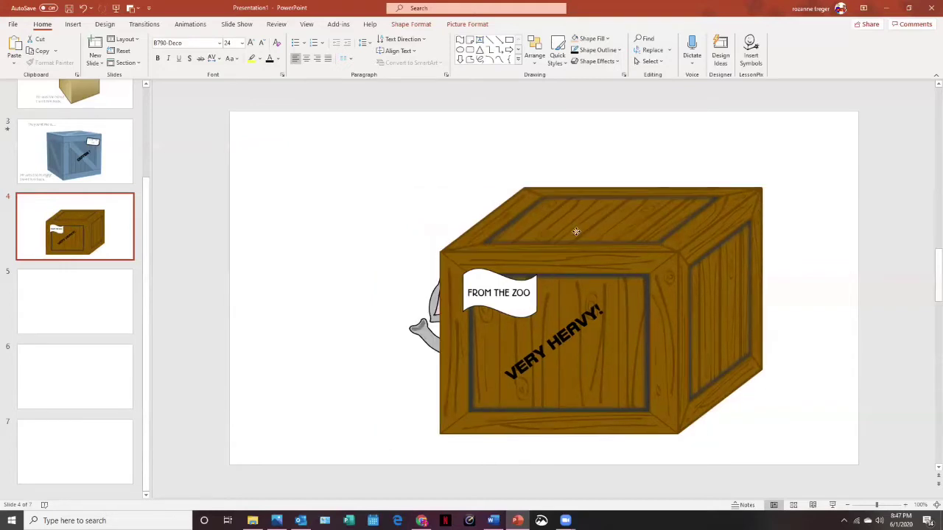
key(ctrl+z)
key(Tab)
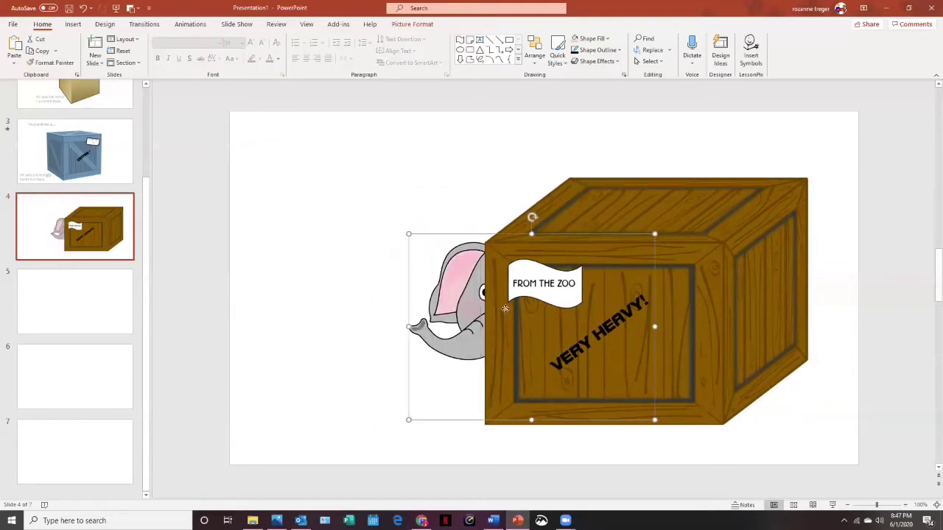
key(ctrl+z)
key(ctrl+z)
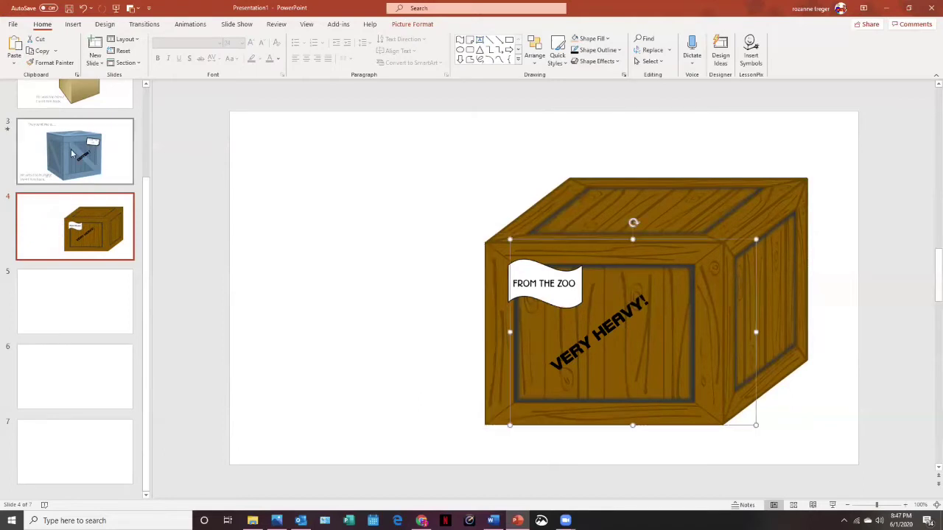
Step: Copy slide 3's 'They sent me a…' line onto slide 4 and place it slightly lower
click(28, 133)
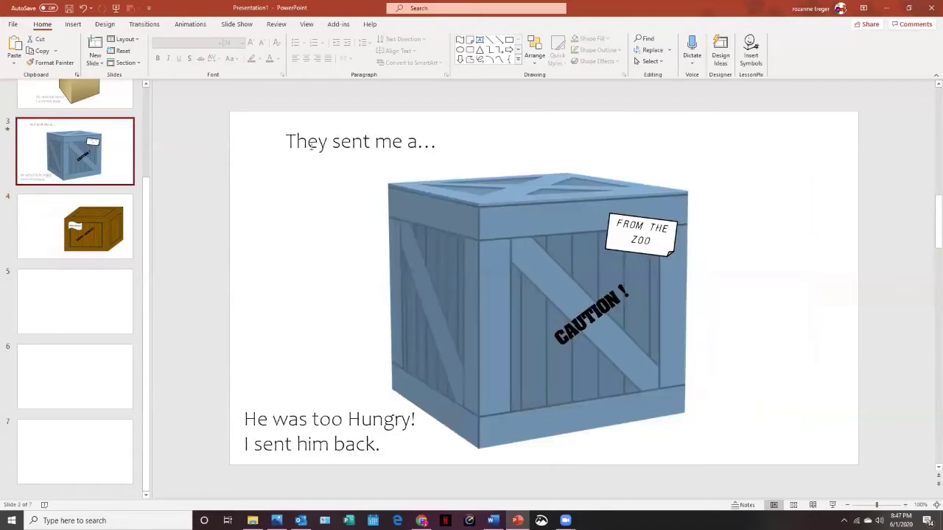
click(295, 131)
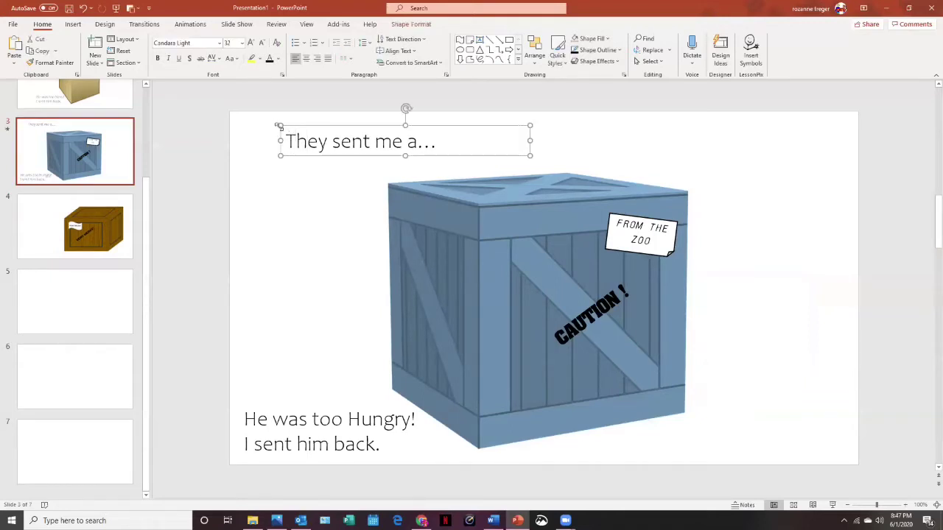
click(62, 213)
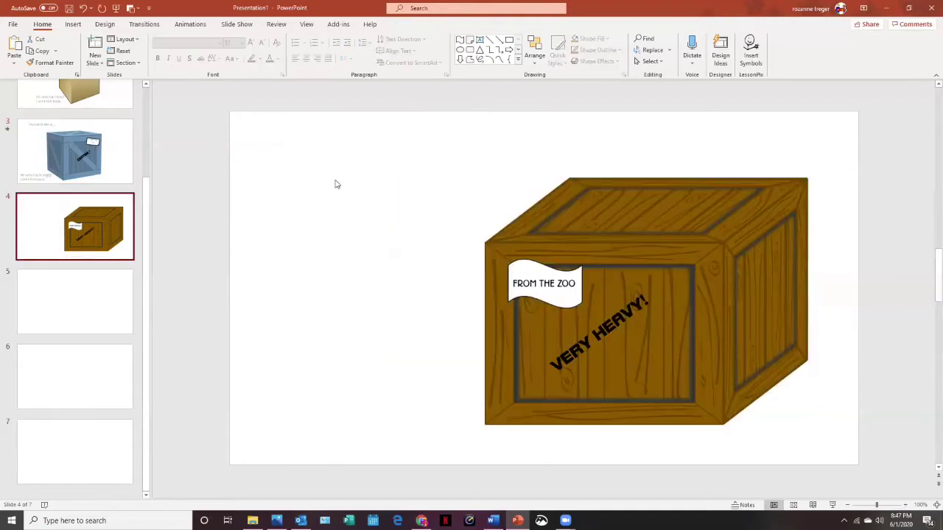
key(ctrl+v)
click(322, 124)
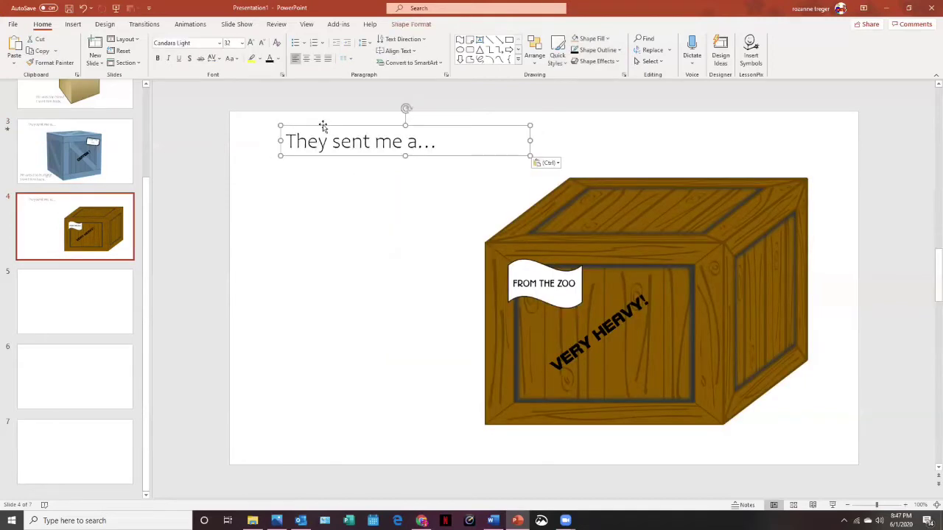
drag(326, 150, 332, 181)
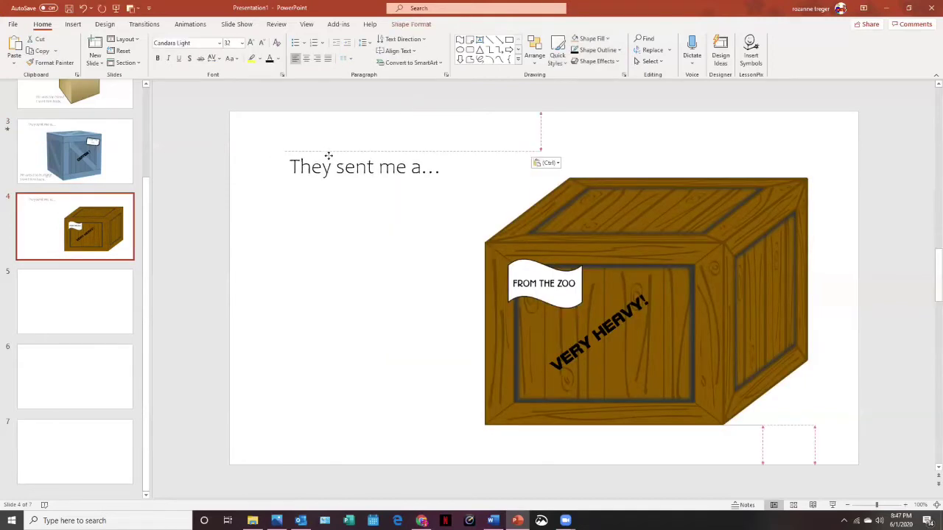
Step: Copy the 'He was too Hungry!' text from slide 3 onto slide 4 beside the crate
click(118, 156)
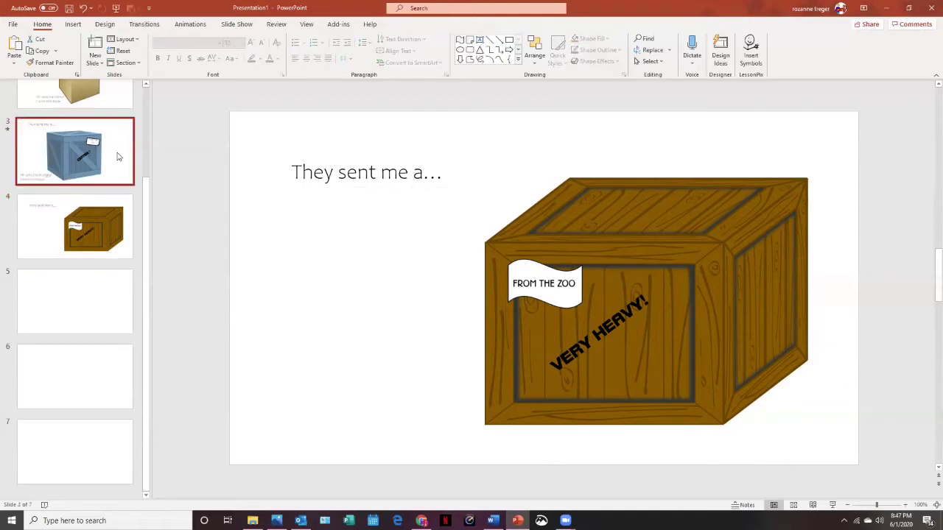
click(271, 407)
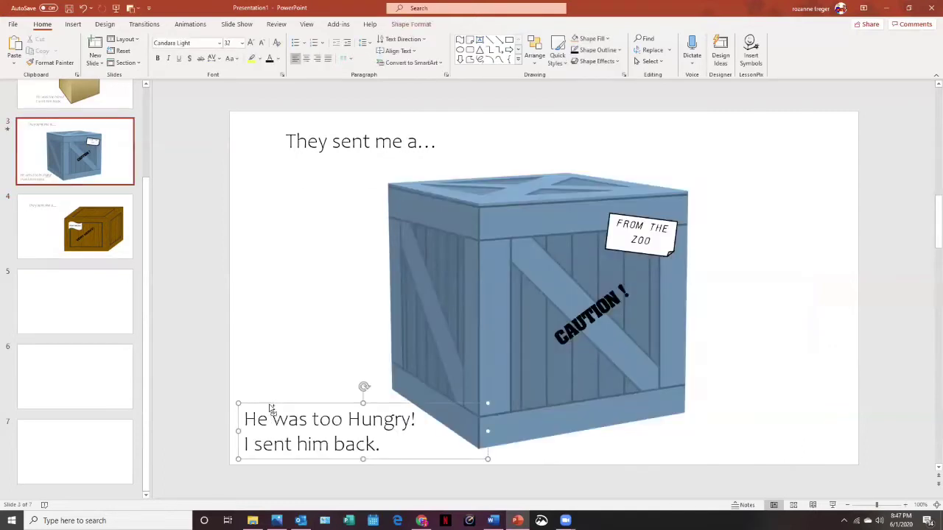
click(43, 239)
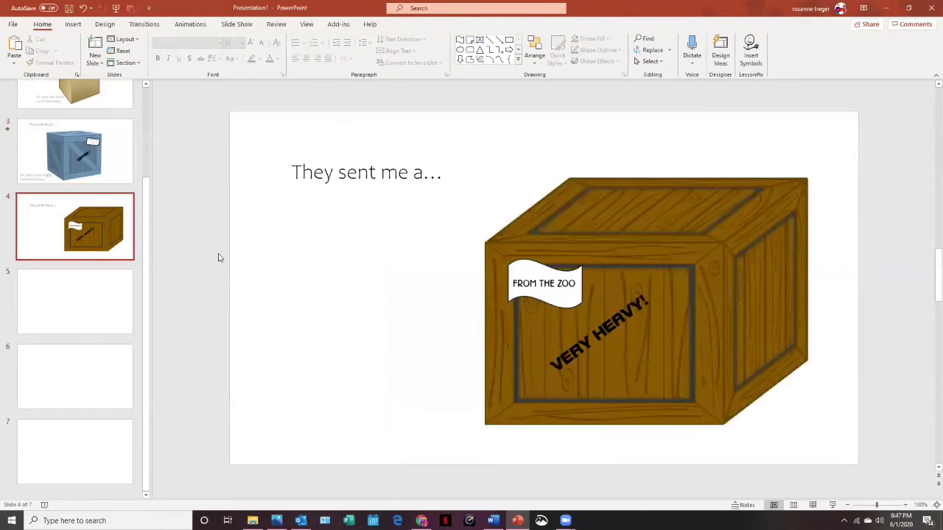
key(ctrl+v)
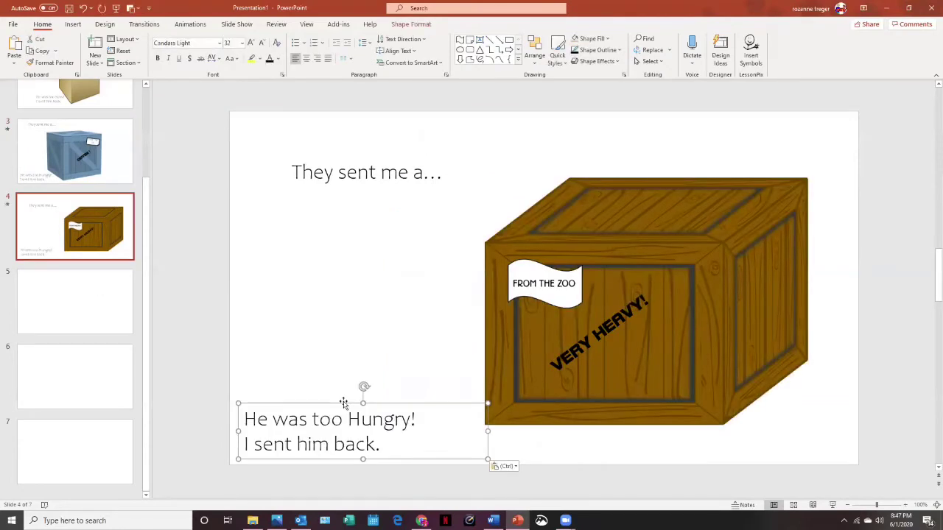
drag(343, 403, 381, 346)
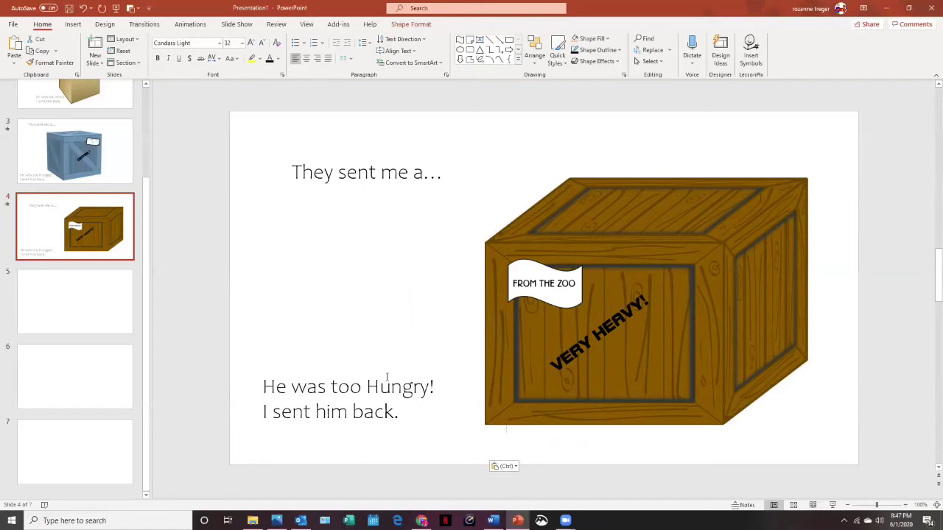
Step: Change 'Hungry' to 'Big' so the line reads 'He was too Big!'
click(389, 361)
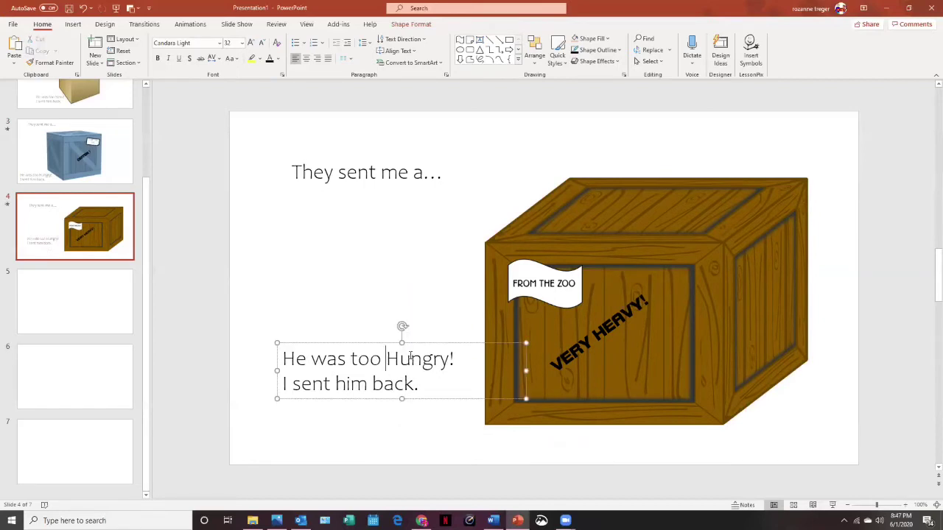
text(B)
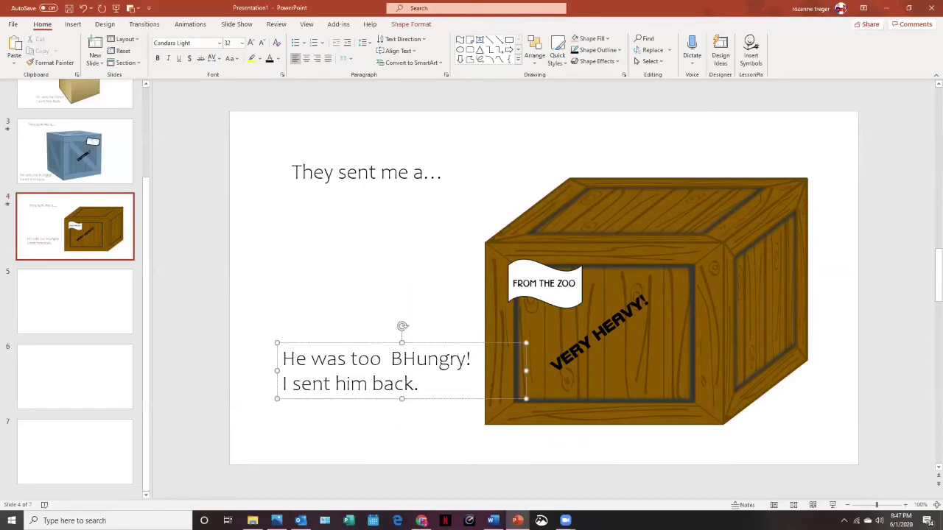
key(Delete)
text(ig)
key(Delete)
key(Delete)
key(Delete)
key(Delete)
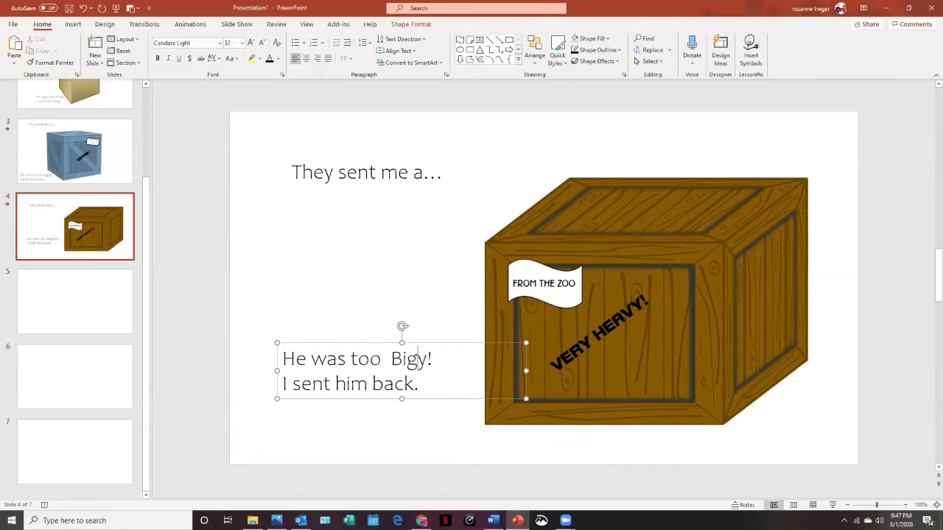
key(Delete)
Step: Preview the story from the current slide, then return to slide 4 and select the brown crate
click(586, 265)
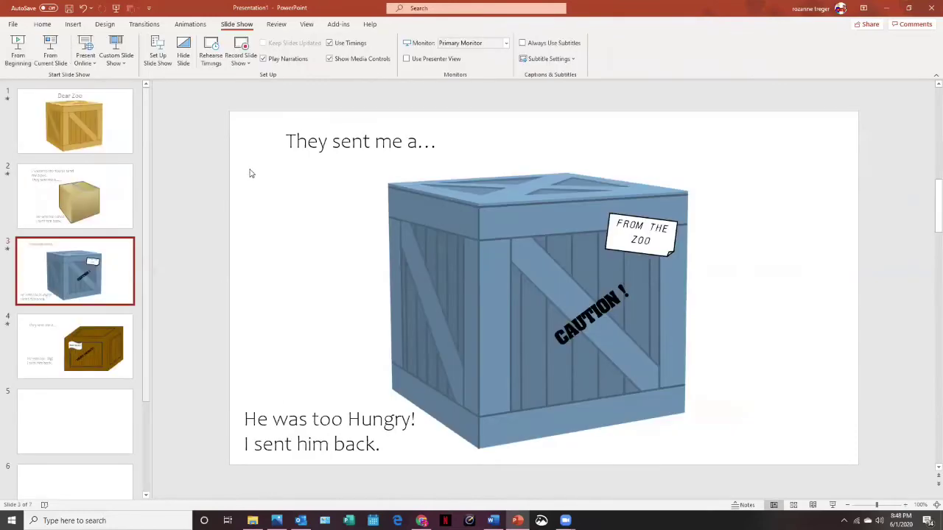
click(53, 52)
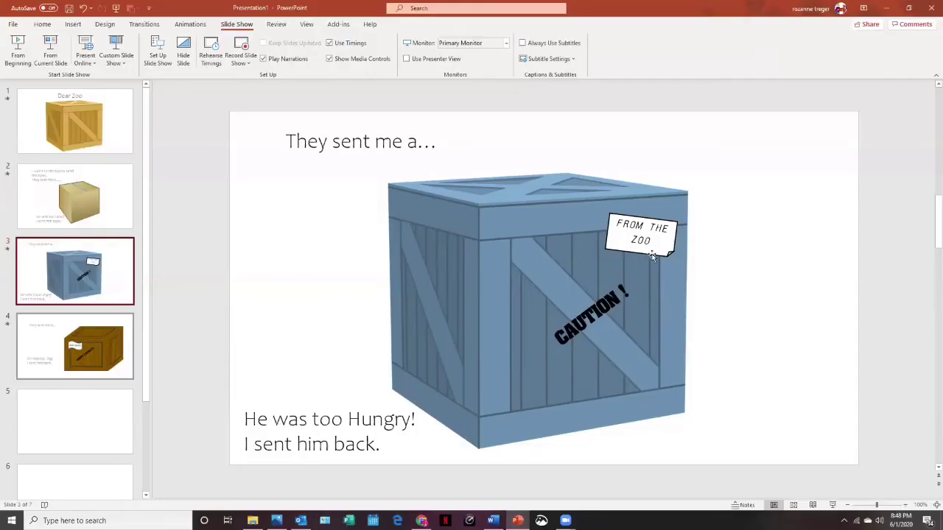
click(132, 333)
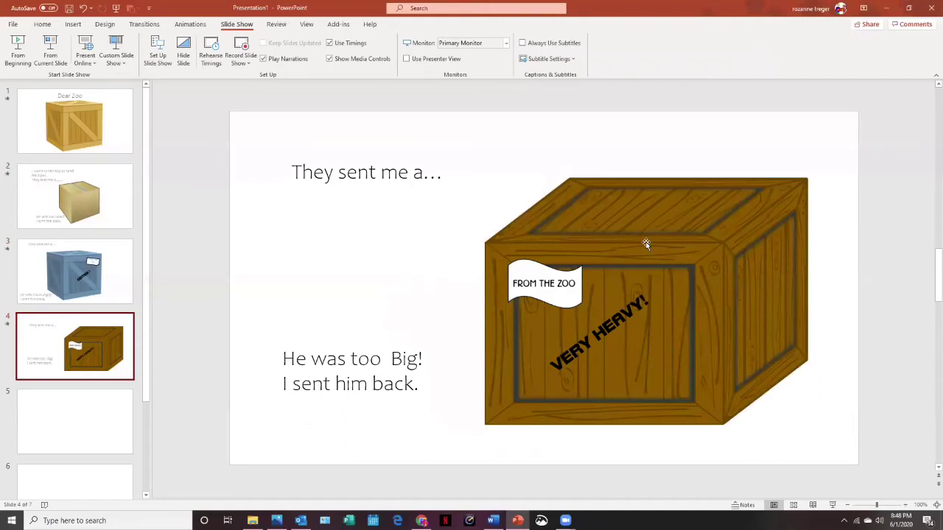
click(646, 244)
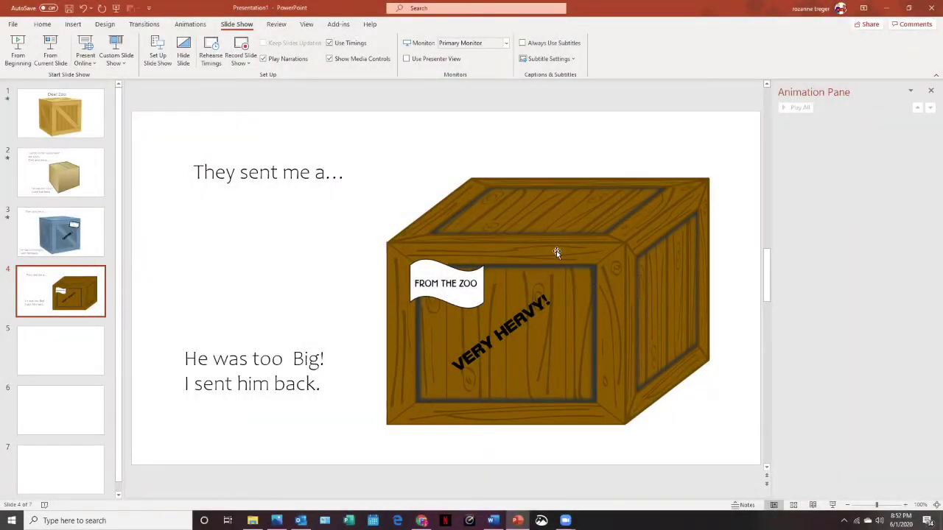
Step: Apply the Spiral Out exit effect to the brown crate group via More Exit Effects
click(557, 253)
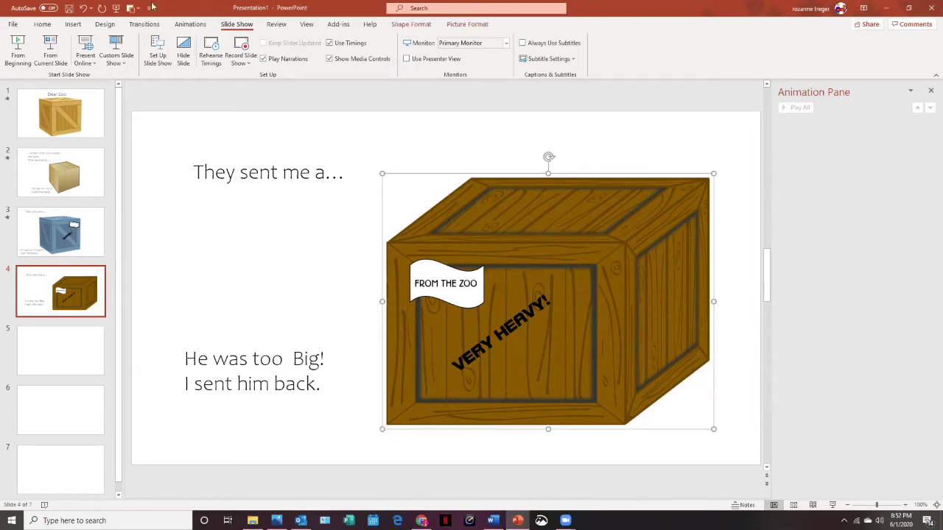
click(190, 23)
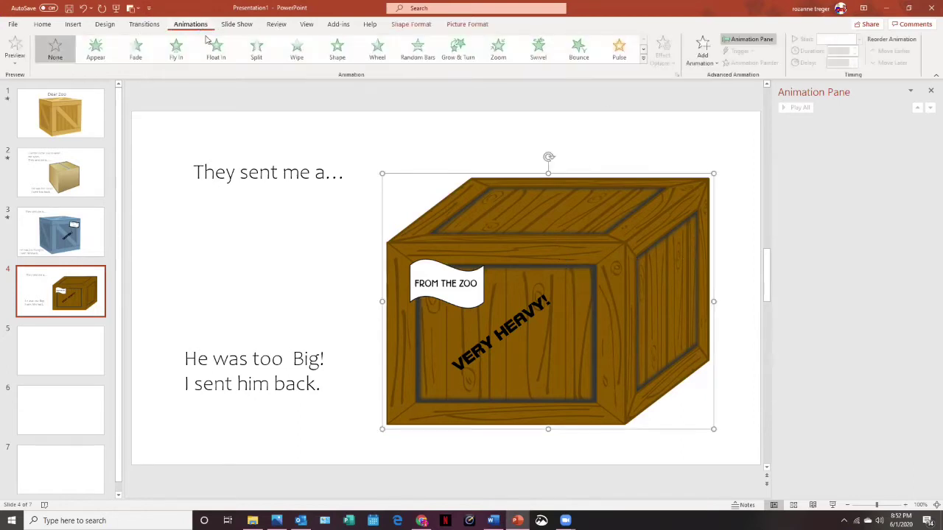
click(643, 58)
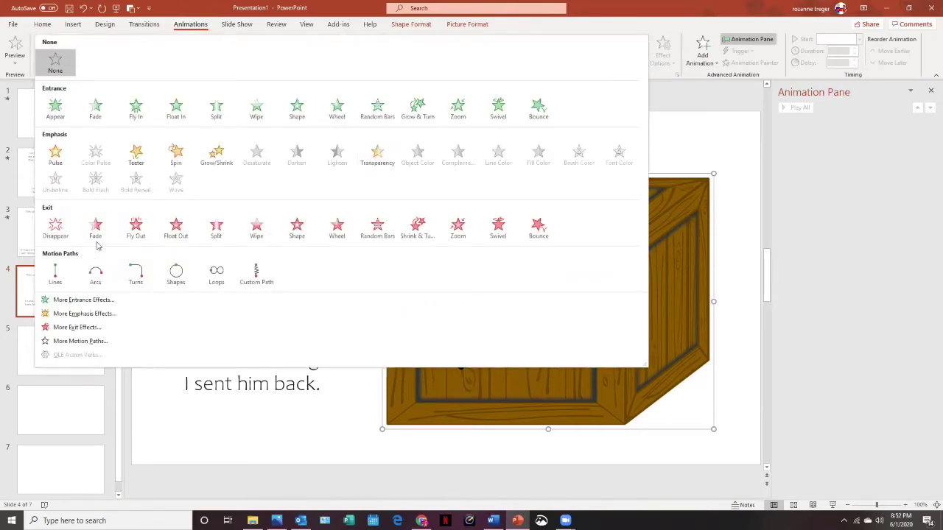
click(71, 328)
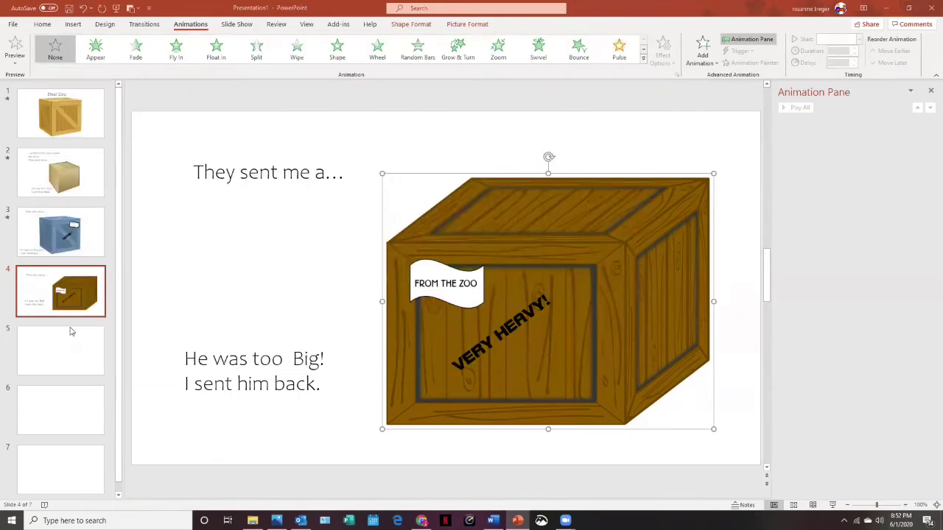
drag(530, 234, 519, 296)
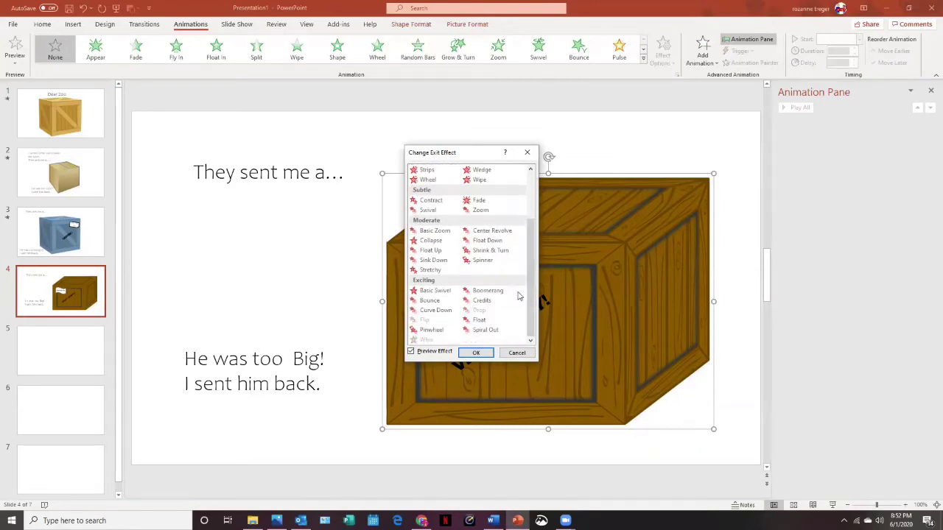
click(490, 330)
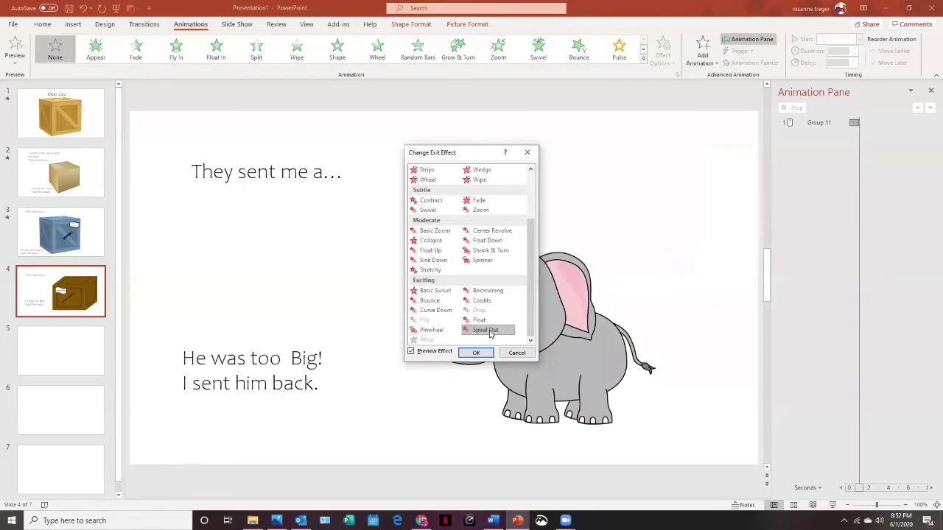
click(476, 354)
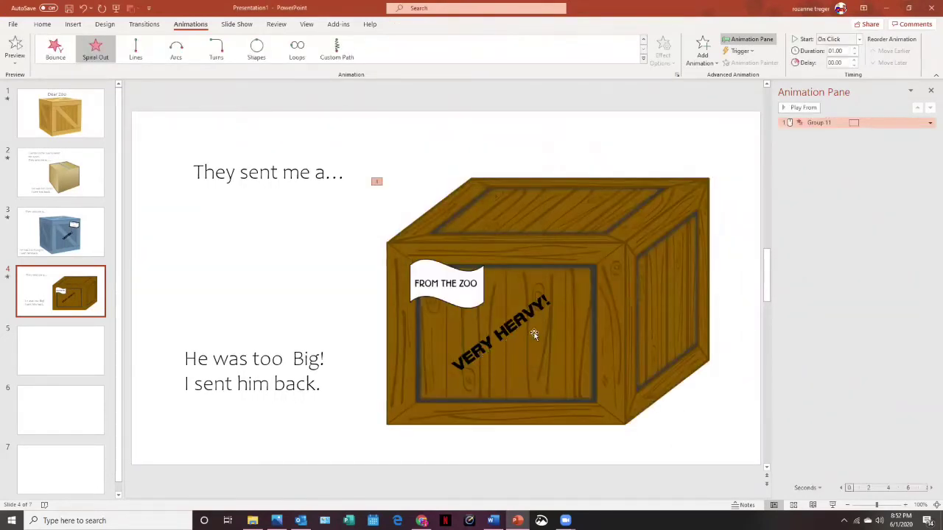
Step: Set the crate's Spiral Out exit trigger to On Click of Group 11
click(767, 42)
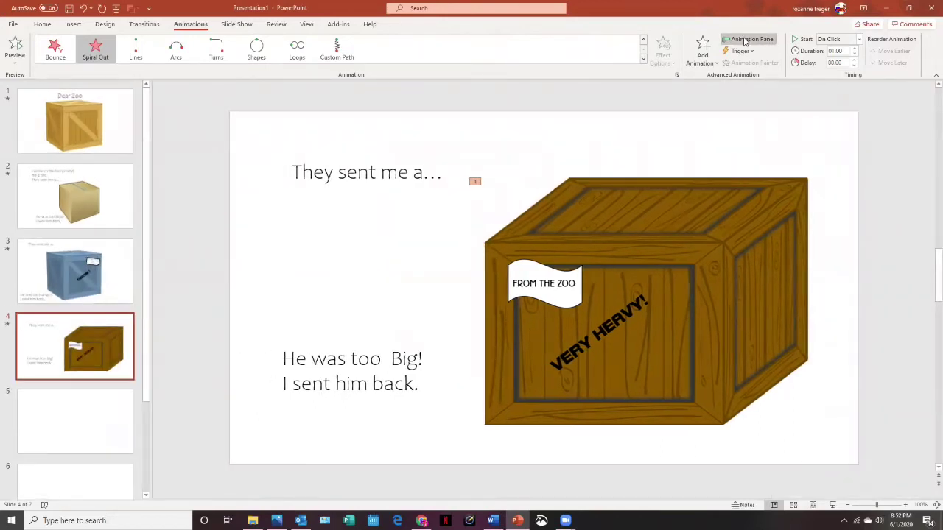
click(744, 41)
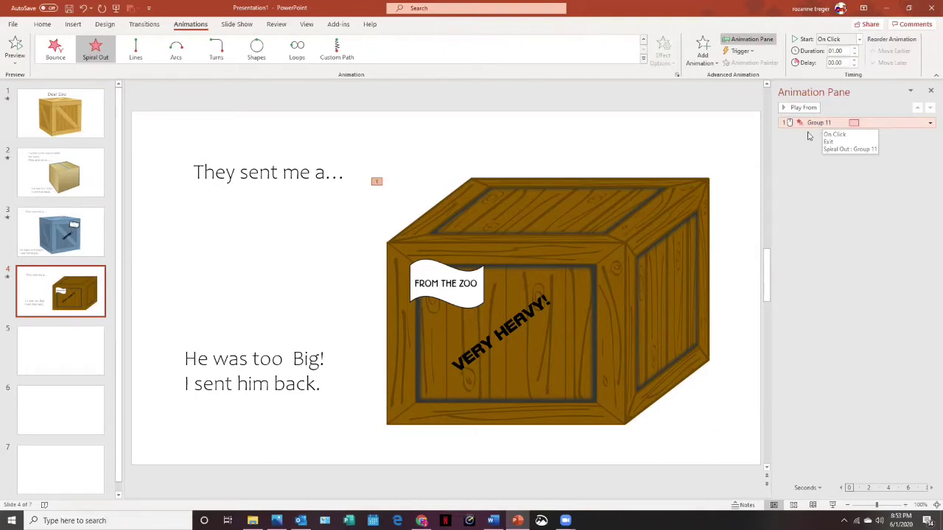
click(740, 51)
mouse_move(752, 68)
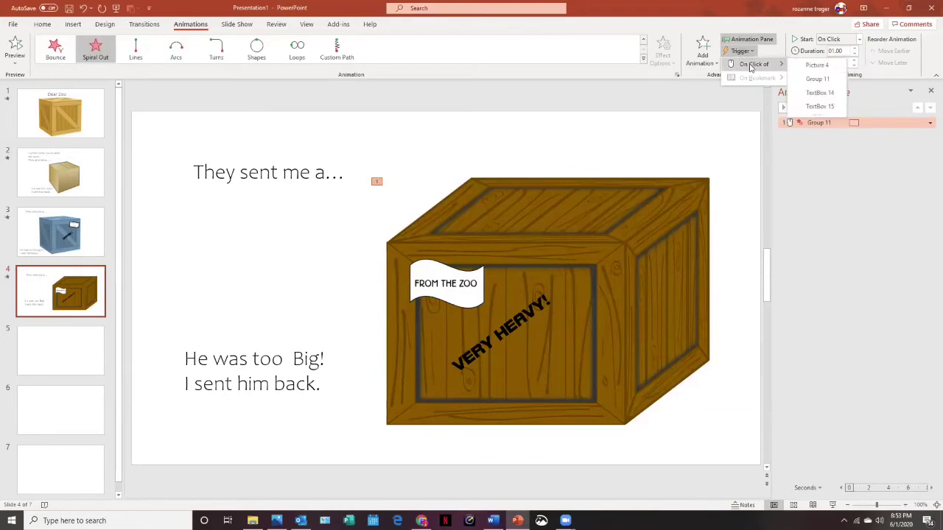
click(815, 80)
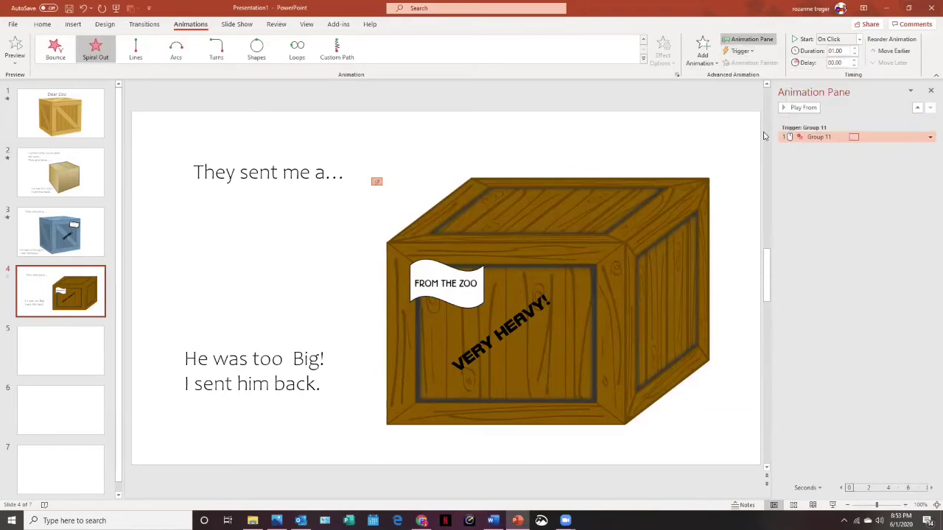
Step: Choose the Laser sound for the Group 11 Spiral Out exit in its effect options
click(815, 136)
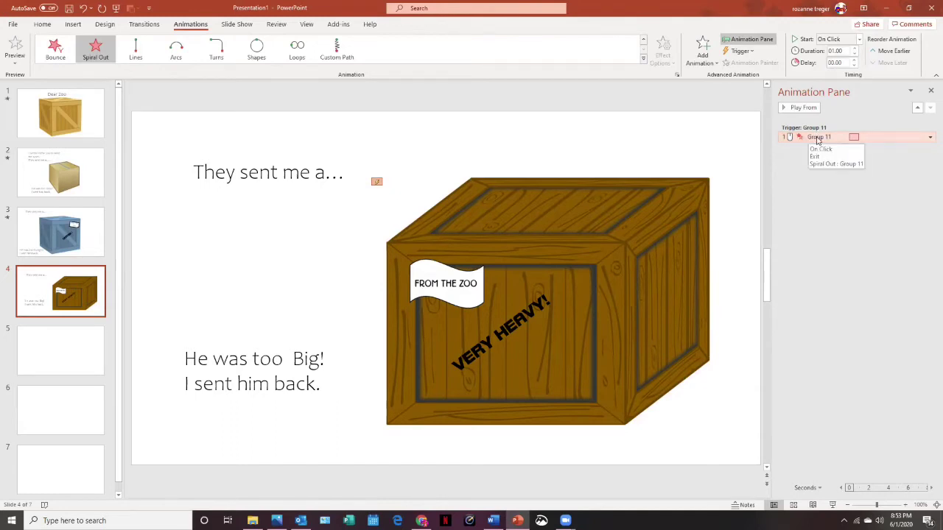
double_click(816, 138)
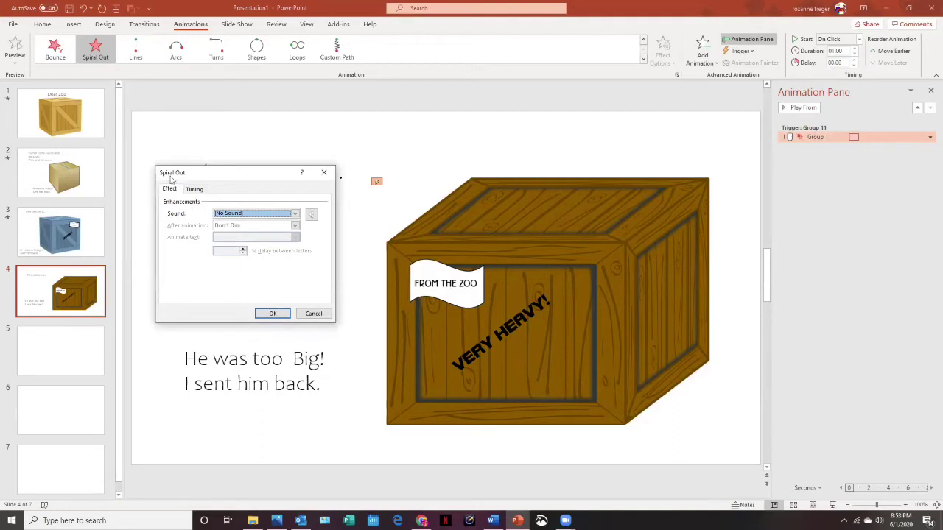
click(294, 214)
click(296, 255)
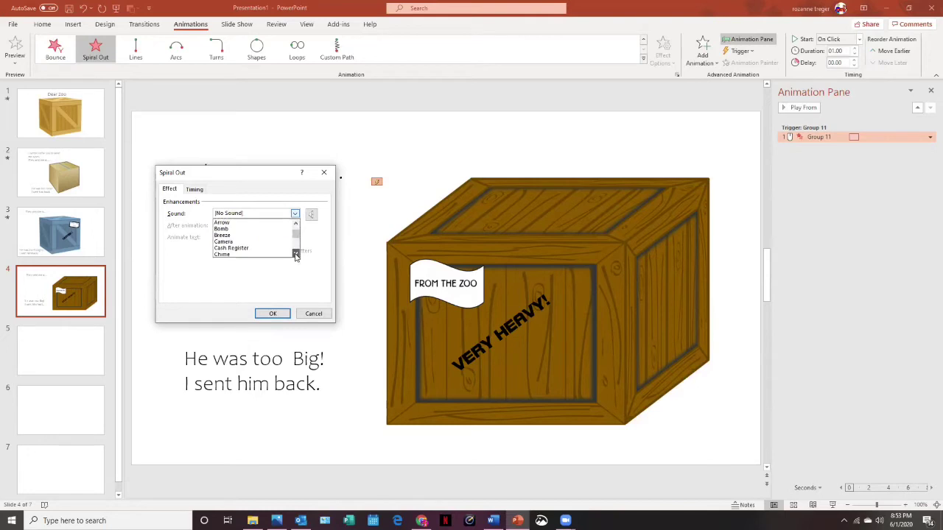
click(296, 255)
scroll(296, 255, down, 1)
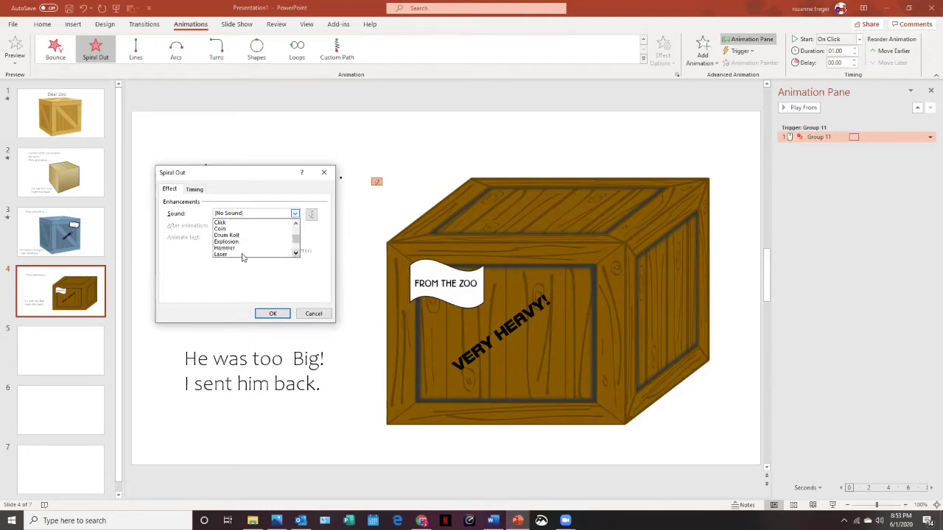
click(304, 230)
click(316, 215)
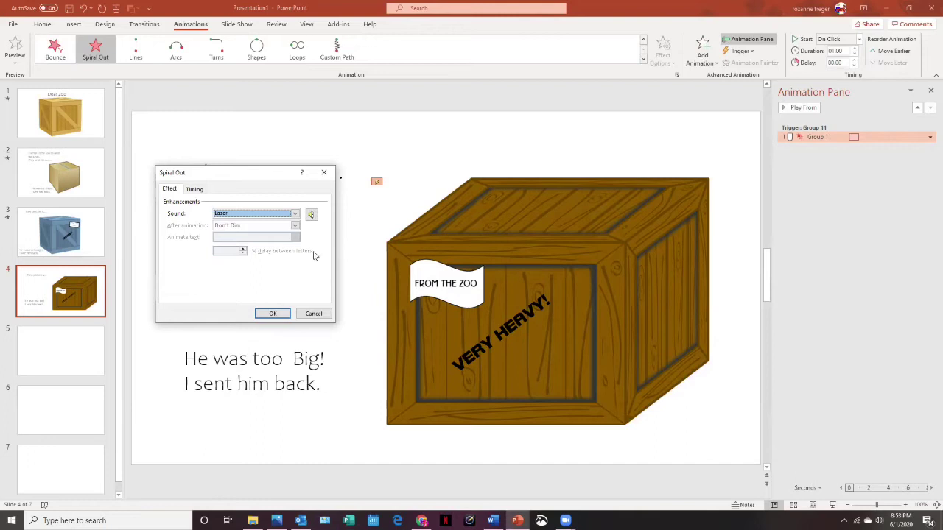
click(272, 315)
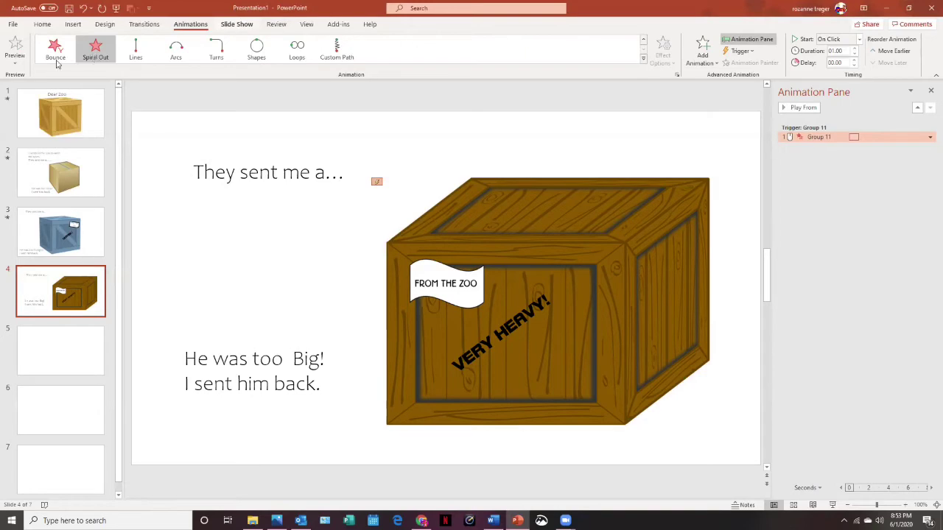
click(236, 24)
click(51, 48)
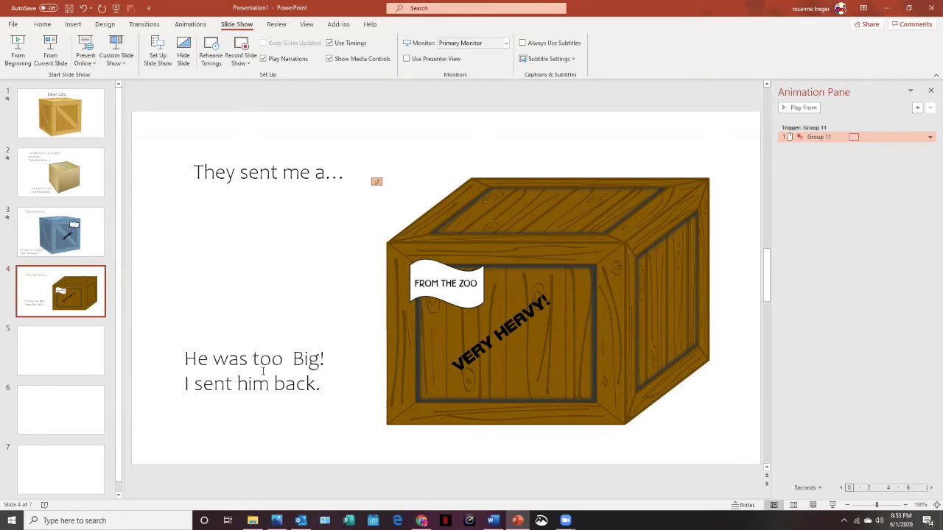
click(263, 371)
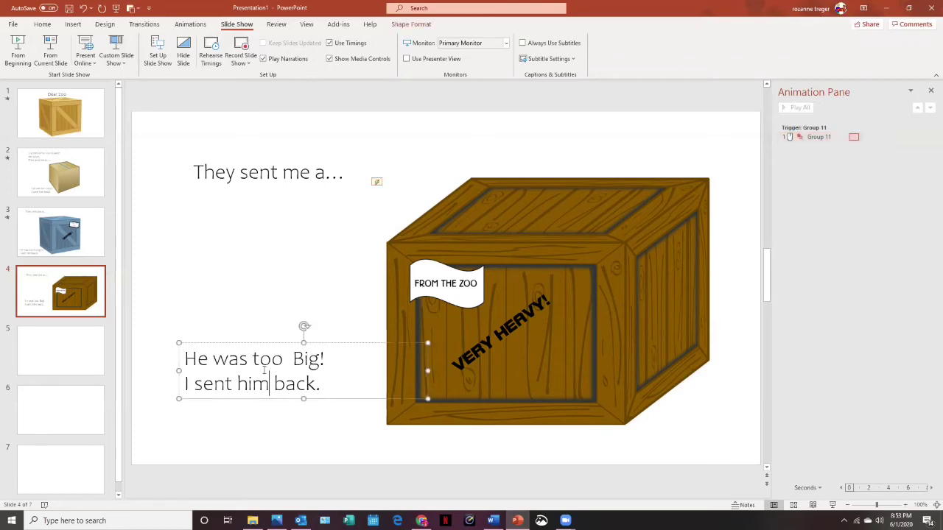
Step: Apply the Bounce entrance effect from More Entrance Effects to the 'He was too Big!' text
click(192, 24)
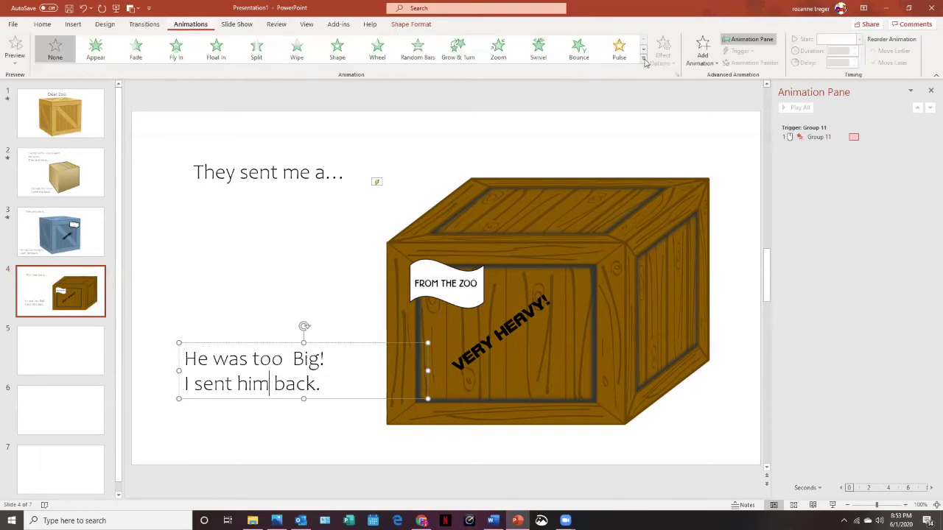
click(644, 60)
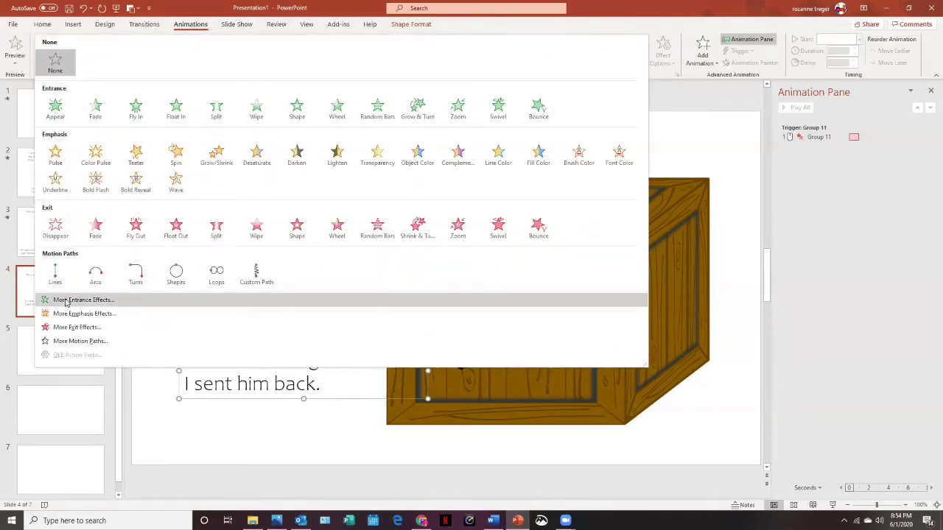
click(66, 302)
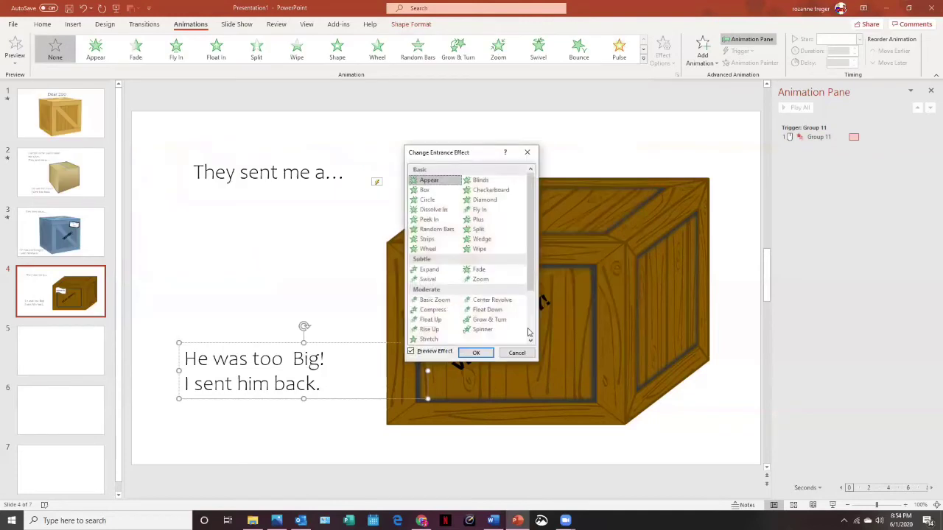
scroll(529, 334, down, 3)
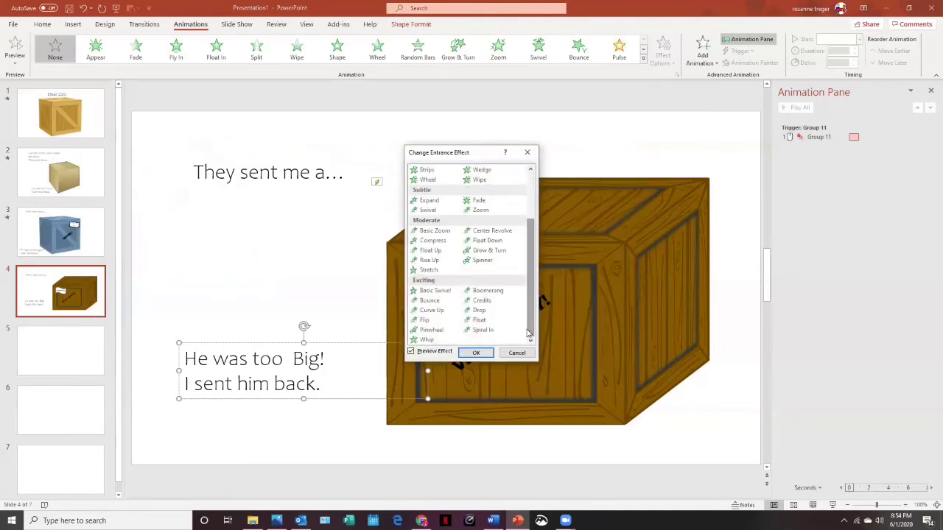
click(479, 321)
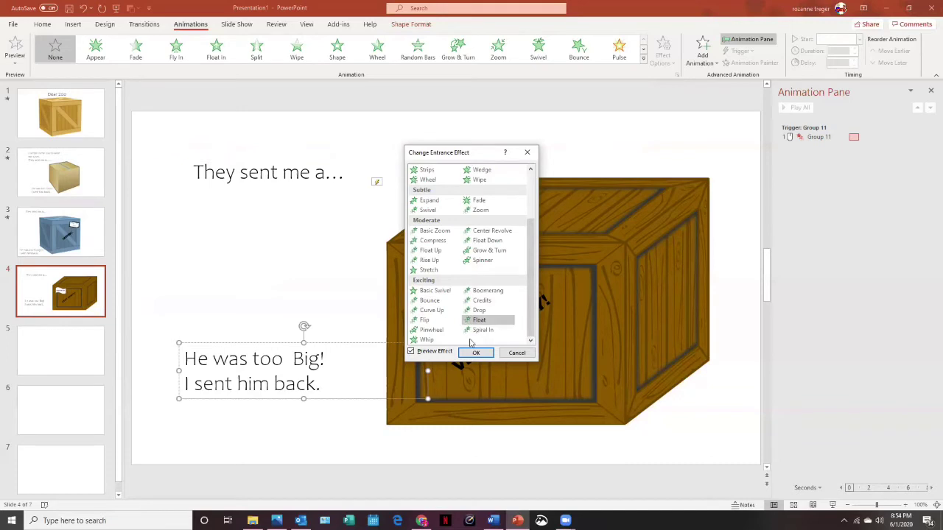
click(453, 320)
click(435, 302)
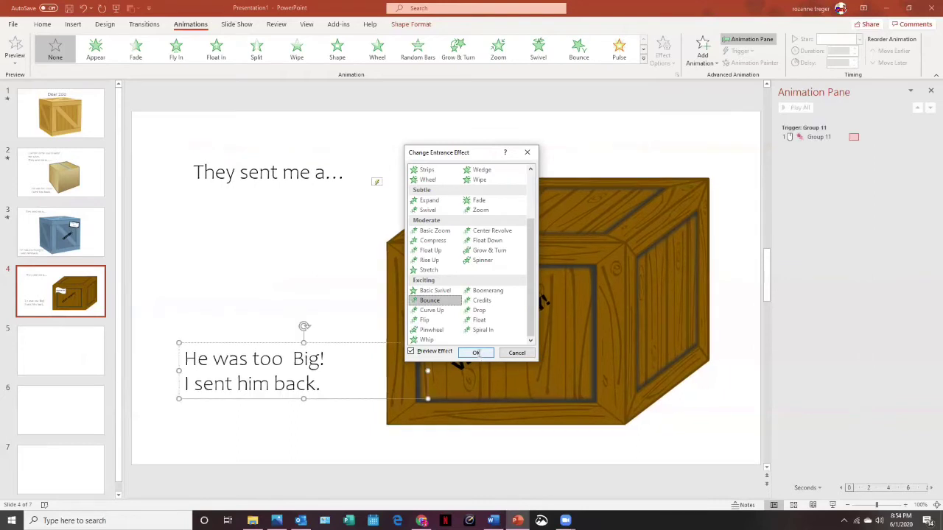
click(477, 353)
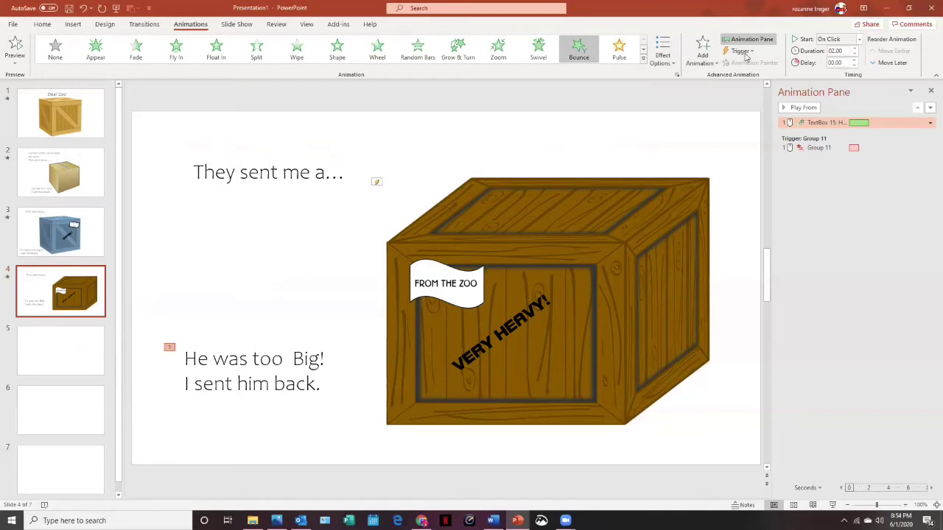
Step: Trigger the text's Bounce on click of Group 11, then open the Bounce effect options
click(740, 51)
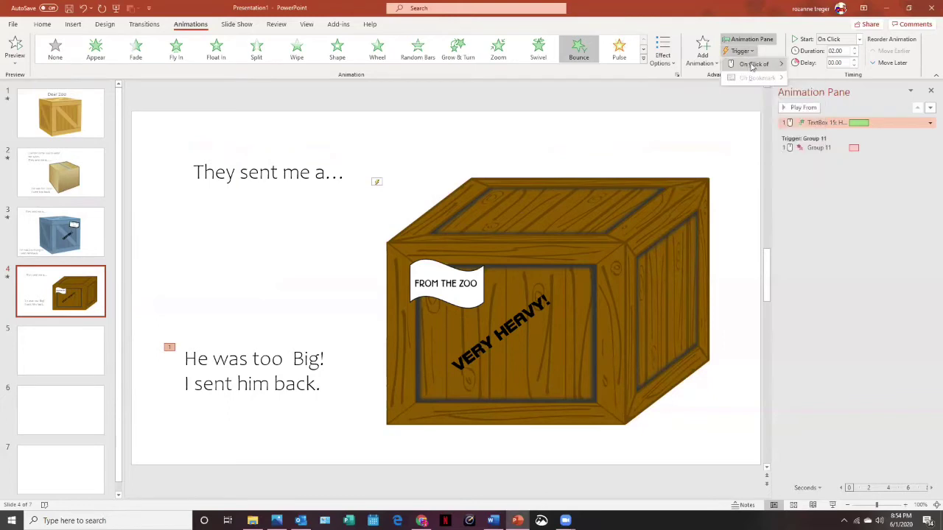
mouse_move(763, 66)
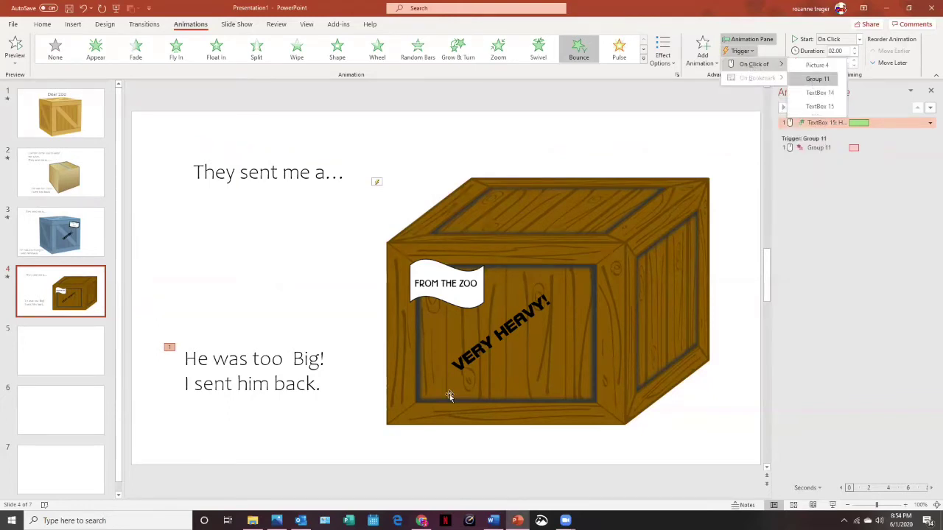
key(Return)
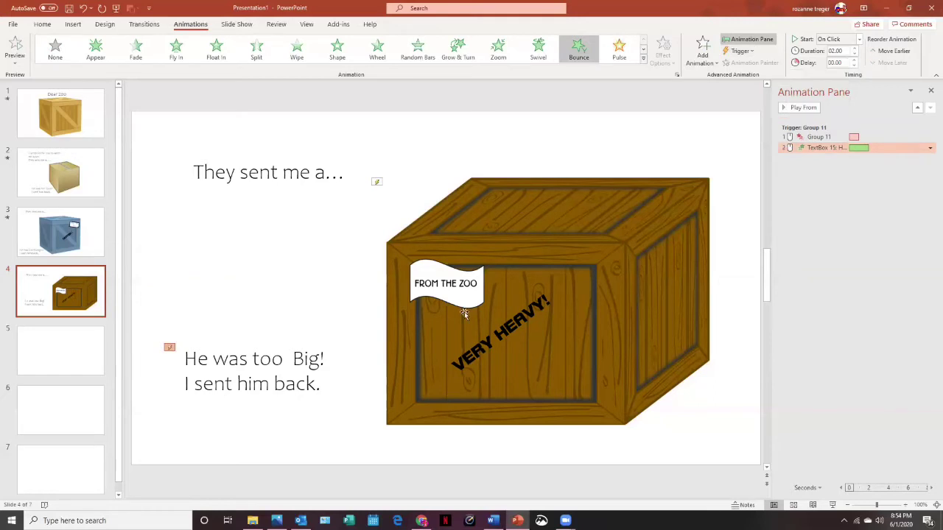
double_click(834, 148)
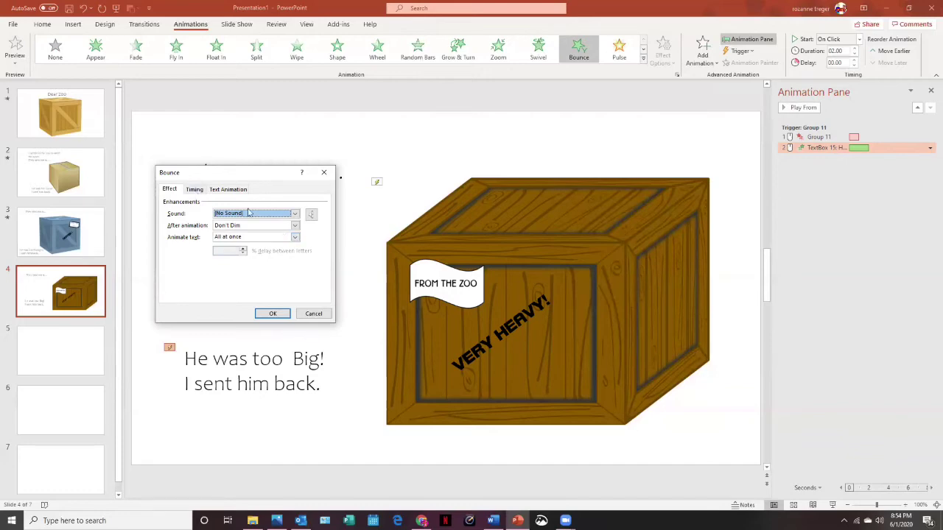
Step: Set the Bounce timing to start After Previous with a 1.5-second delay
click(194, 190)
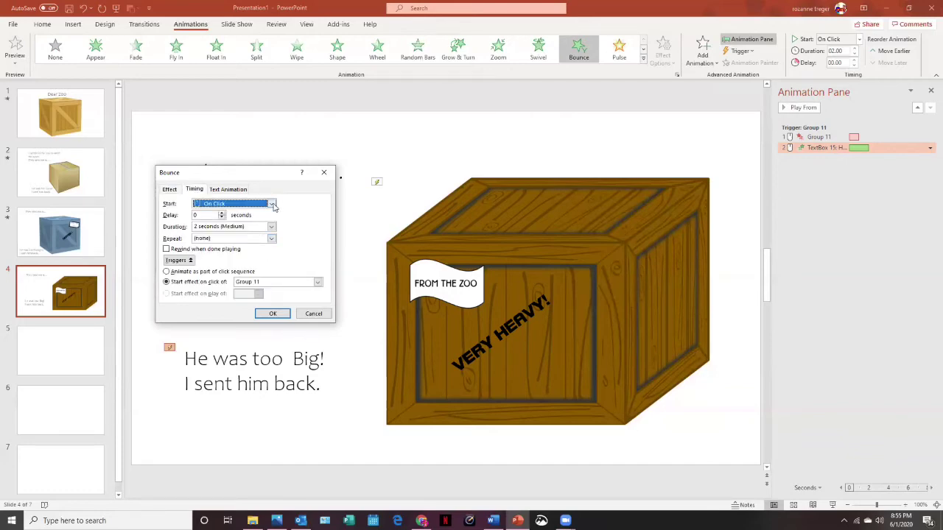
click(272, 205)
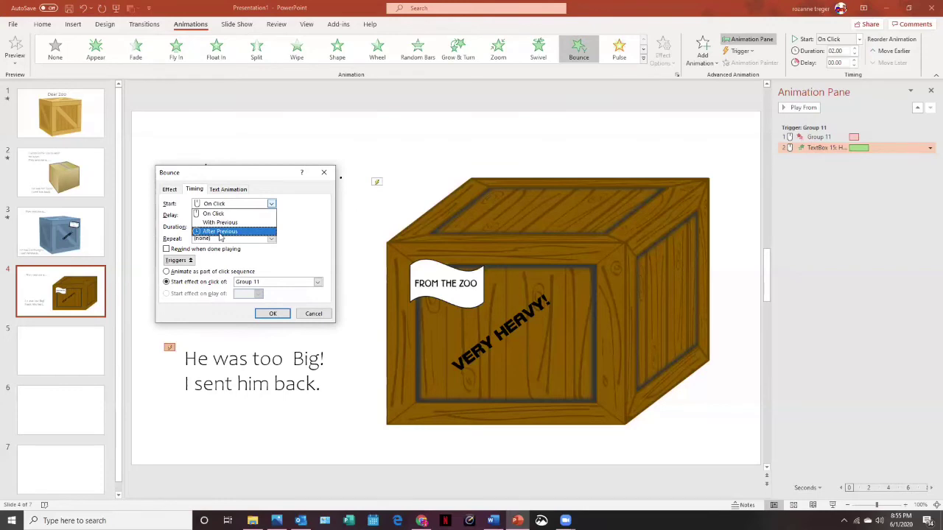
click(220, 231)
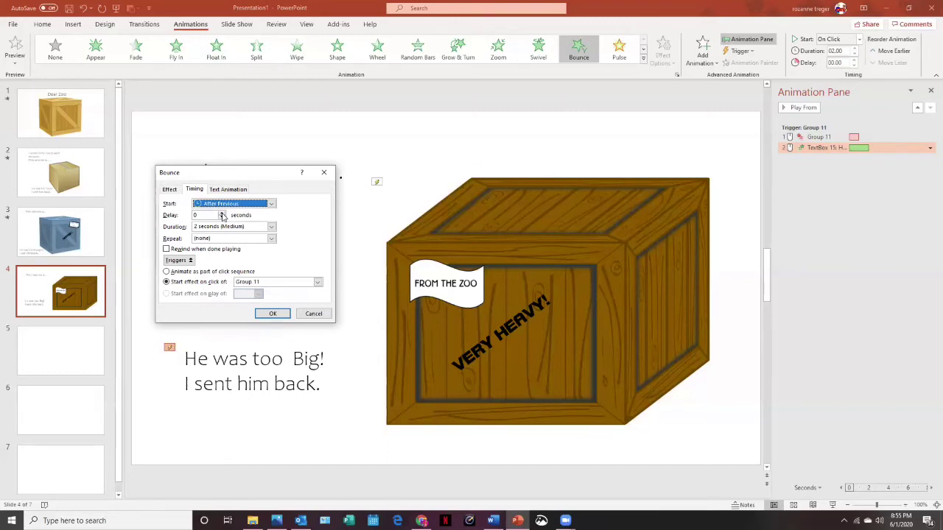
click(221, 213)
click(222, 213)
click(222, 213)
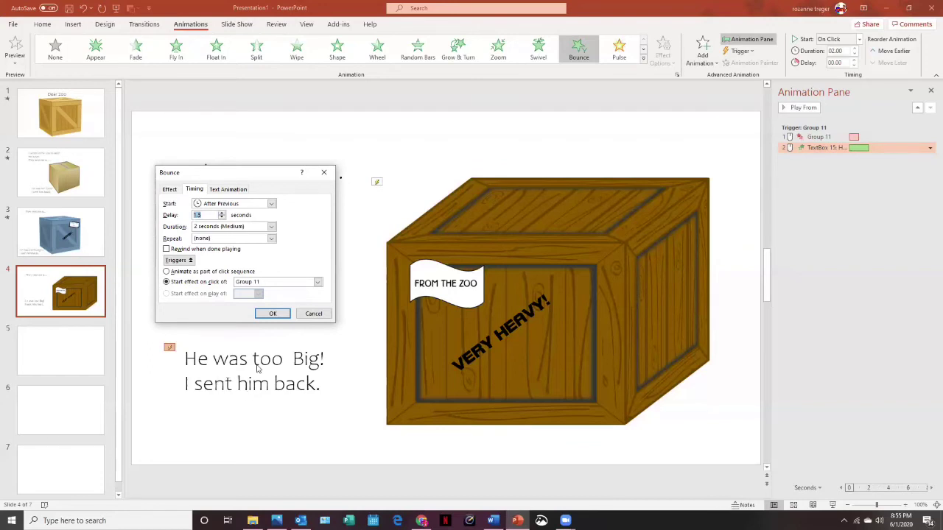
Step: Apply the new Bounce timing settings
click(272, 314)
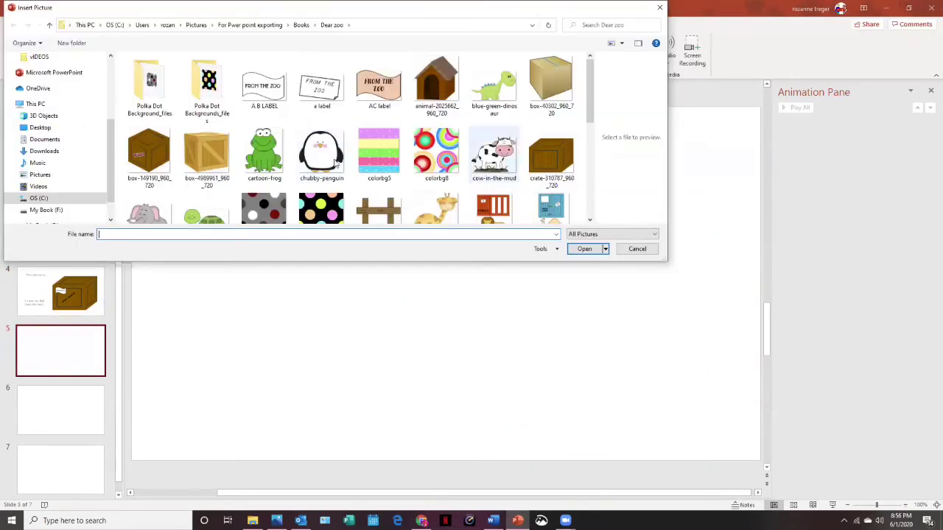
Step: Insert the chubby-penguin picture, about 3.1 by 3.3 inches, just below the slide centre
click(322, 152)
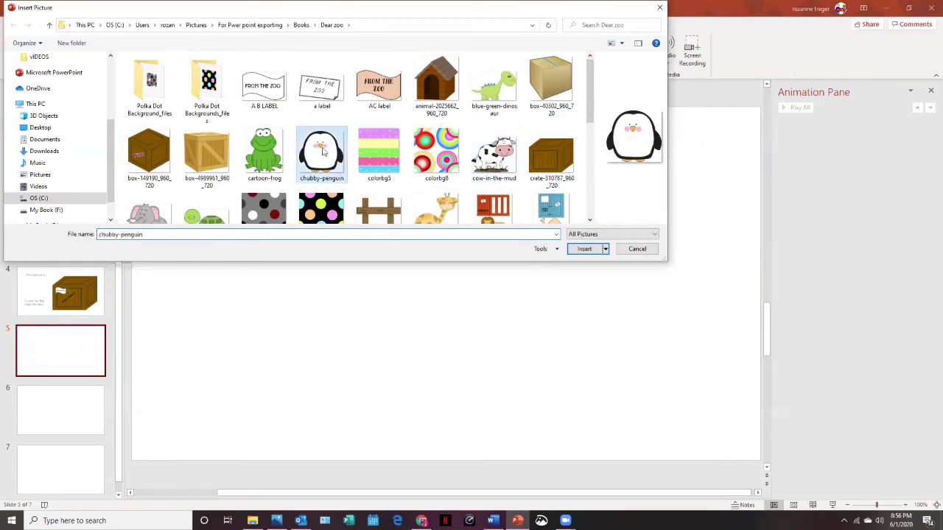
double_click(322, 152)
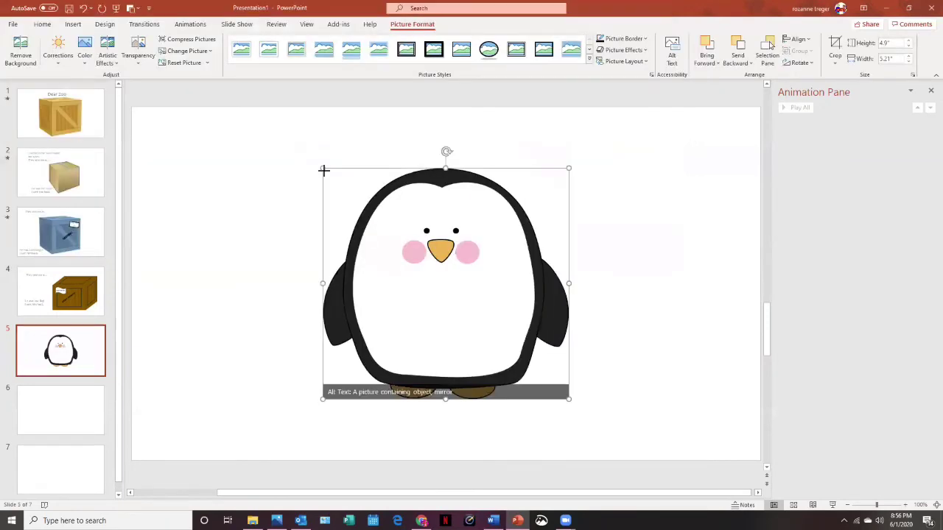
drag(323, 170, 405, 253)
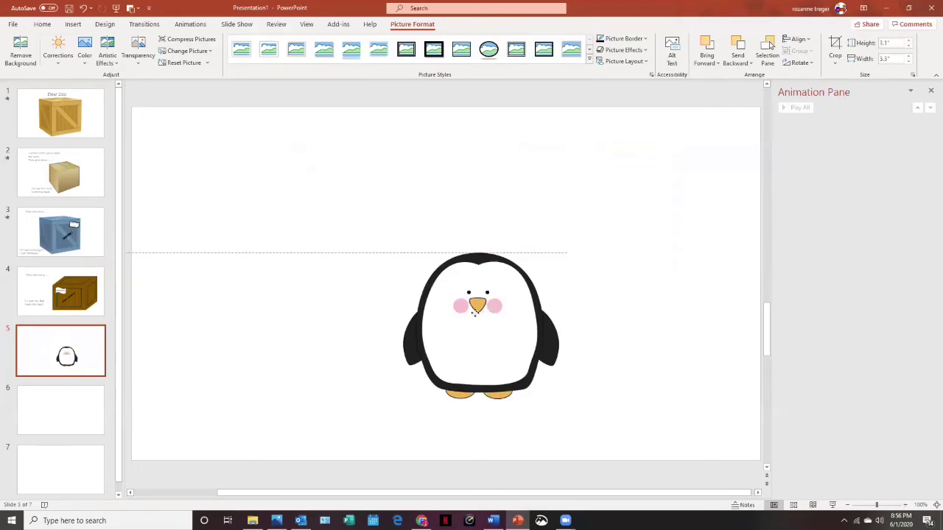
drag(475, 313, 476, 314)
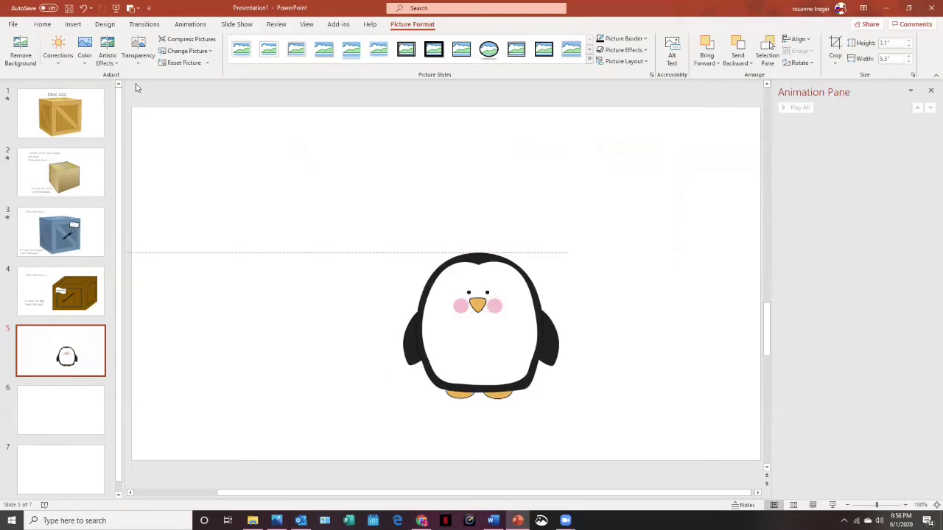
Step: Insert the FRAGILE crate picture, shrink it and shift it right to cover the penguin
click(72, 27)
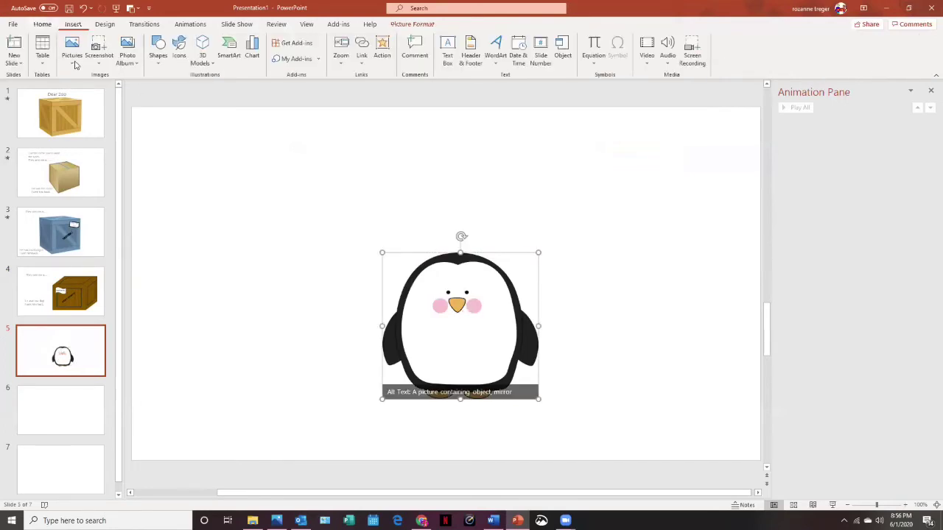
click(75, 65)
click(104, 92)
click(152, 154)
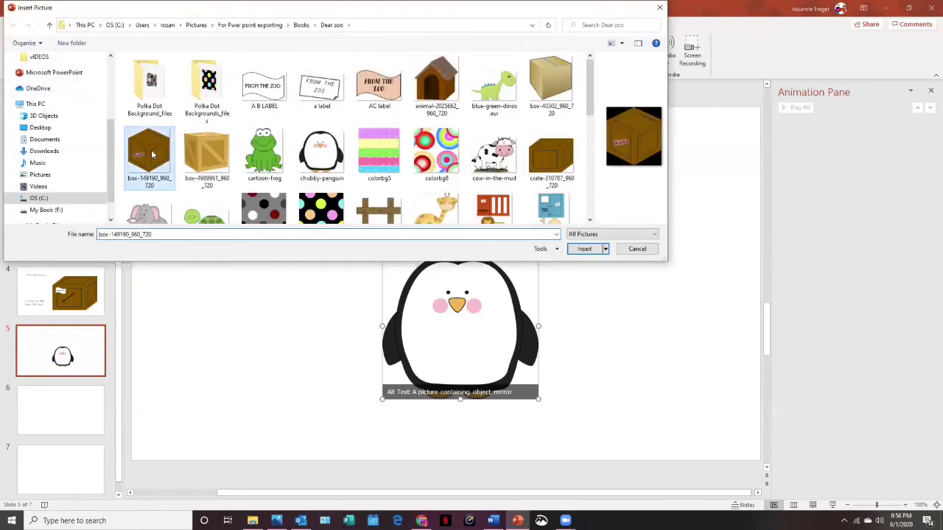
double_click(152, 154)
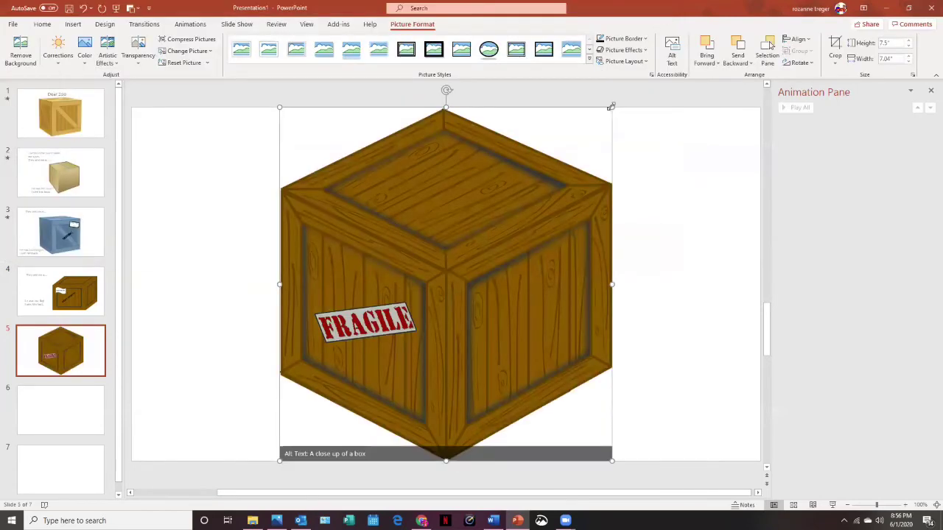
drag(567, 163, 571, 182)
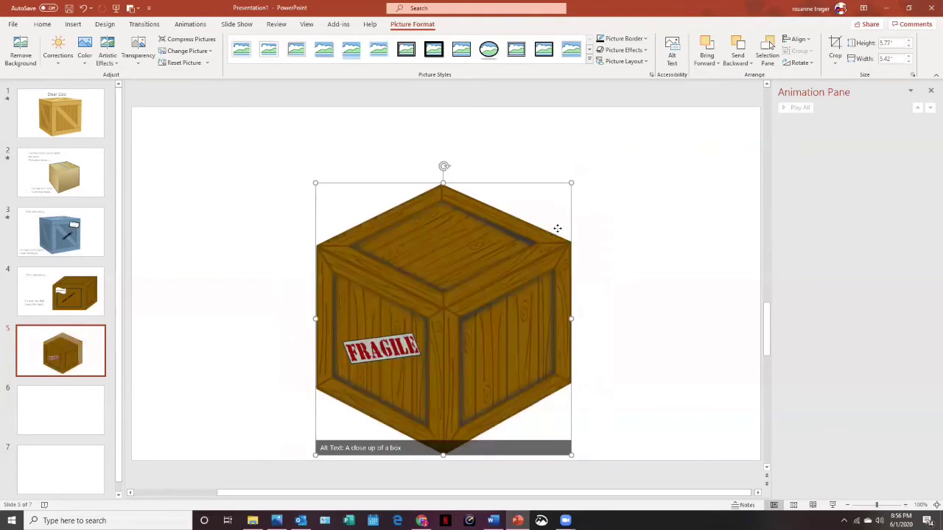
drag(558, 228, 586, 224)
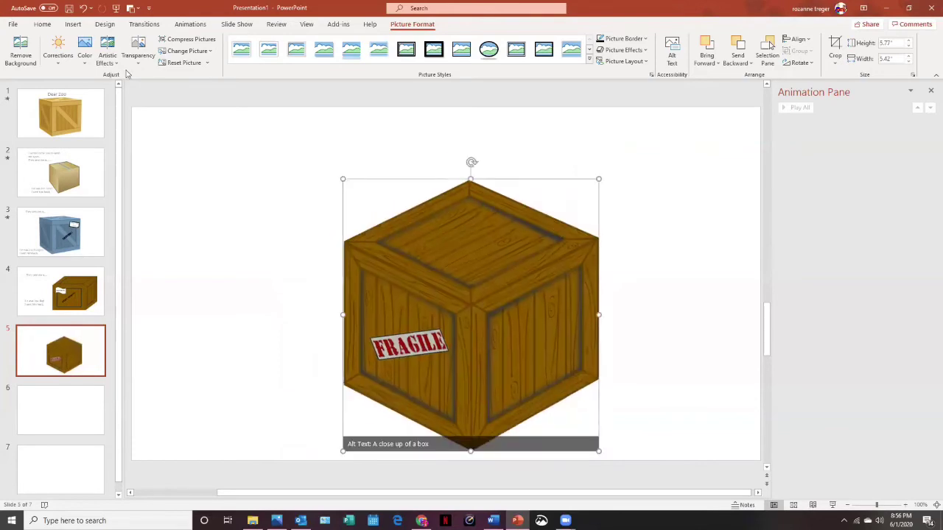
Step: Insert the FROM THE ZOO label picture and move it onto the crate's right face
click(71, 24)
click(72, 55)
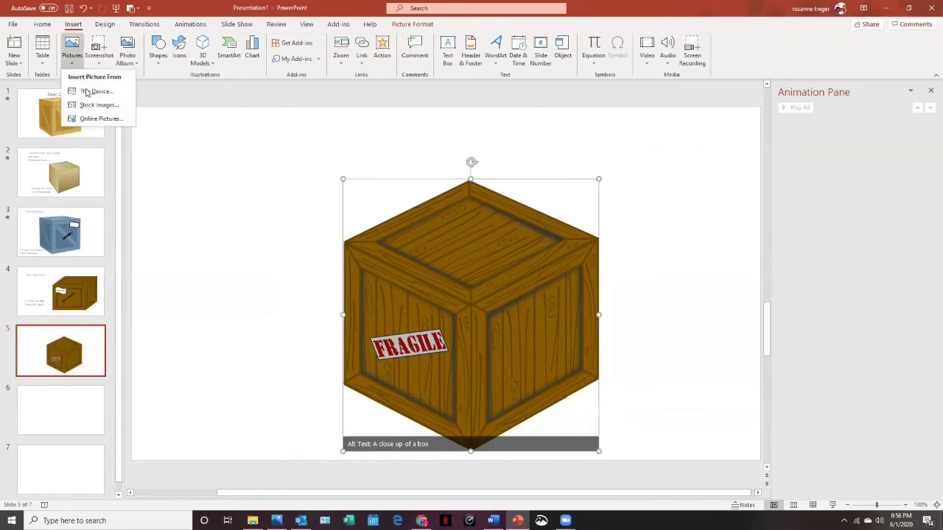
click(87, 92)
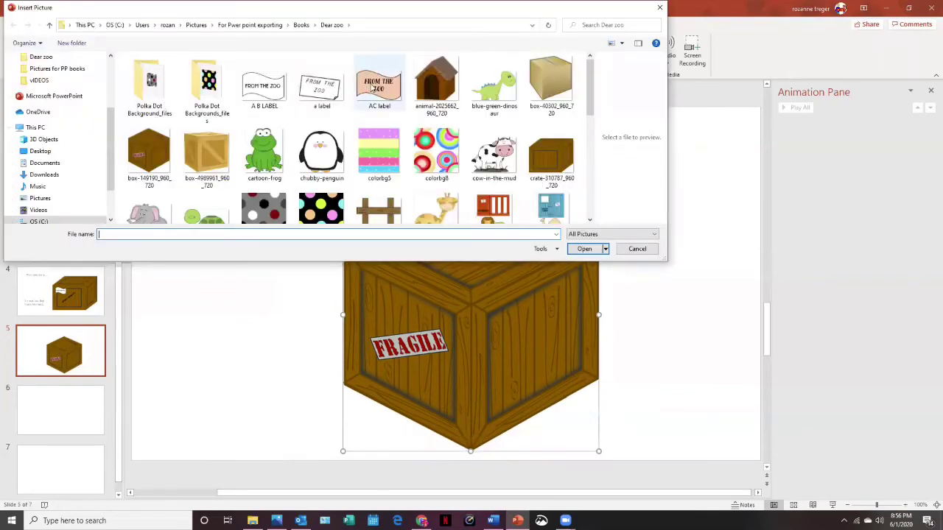
double_click(374, 87)
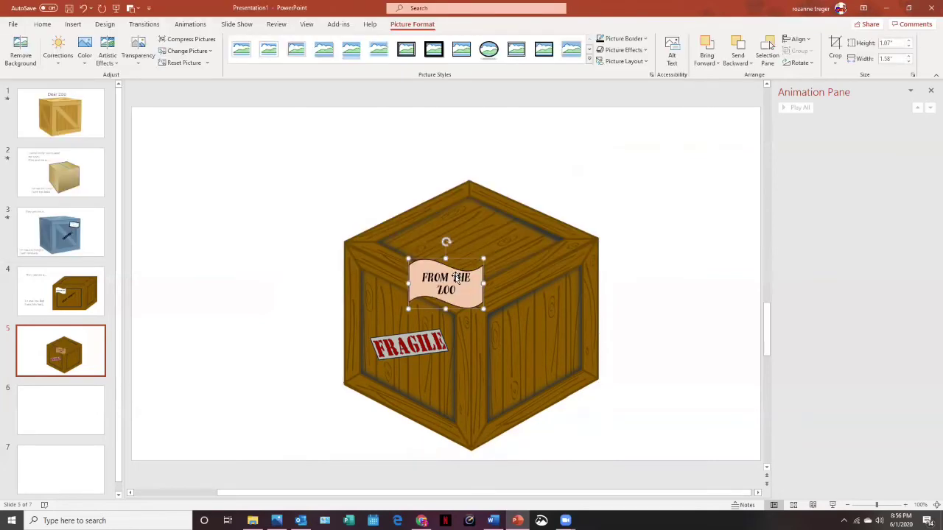
drag(510, 324, 554, 329)
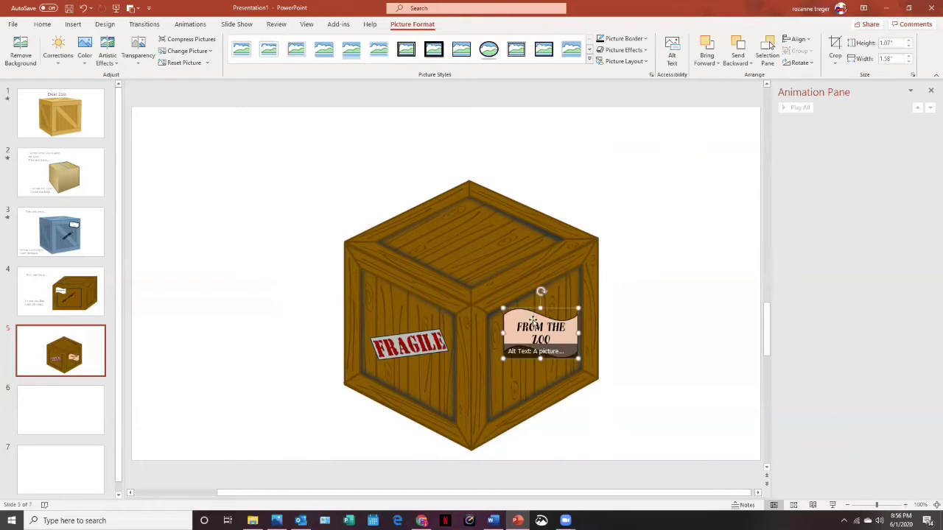
Step: Group the label with the crate into one object
shift+click(467, 247)
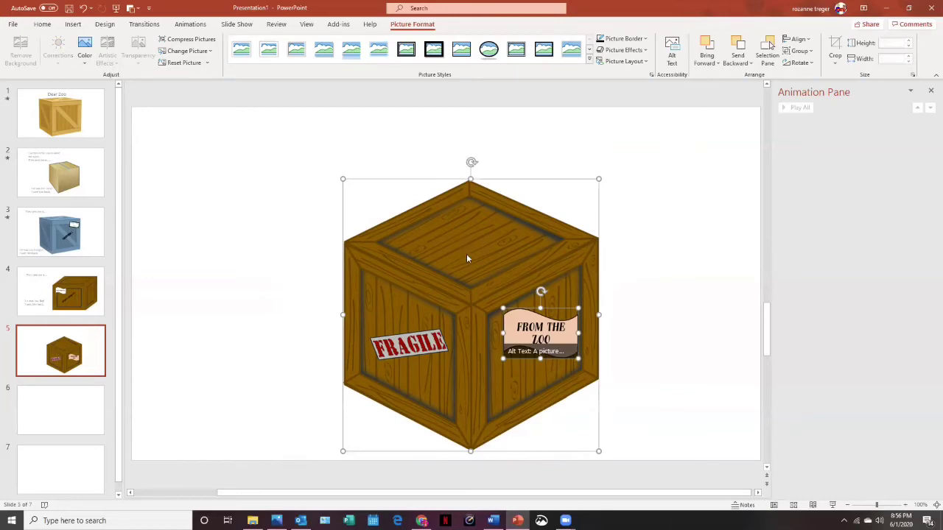
right_click(467, 256)
mouse_move(498, 315)
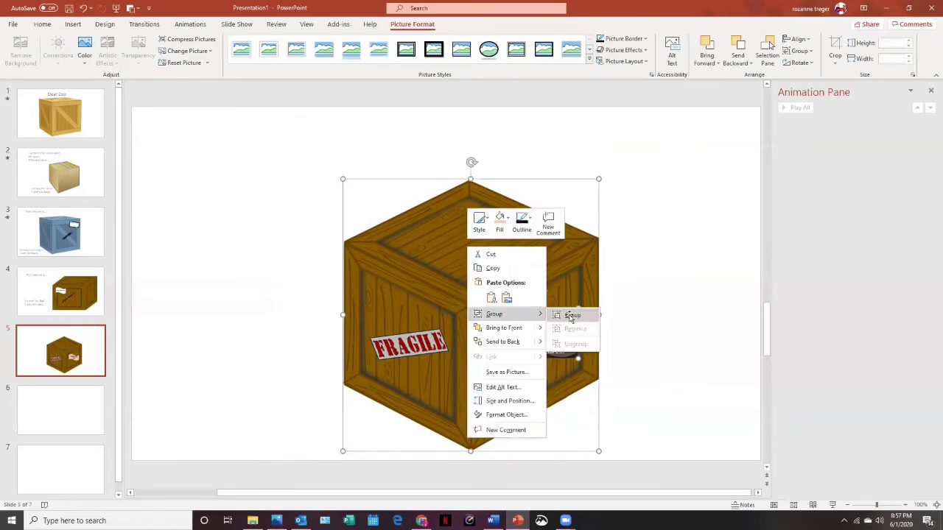
click(572, 316)
mouse_move(513, 285)
mouse_down()
mouse_move(520, 281)
mouse_move(508, 277)
mouse_up()
Step: Copy the 'They sent me a…' text box from slide 4 onto slide 5
click(243, 284)
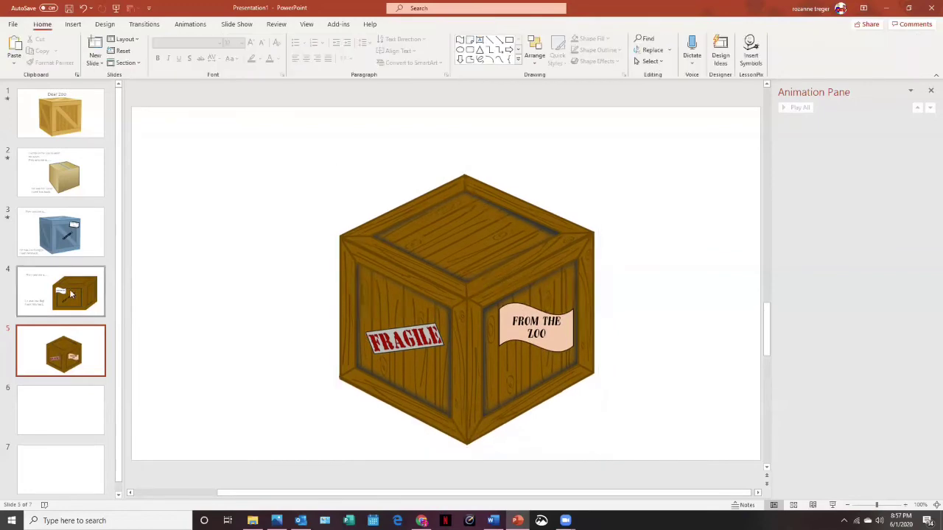
key(Page_Up)
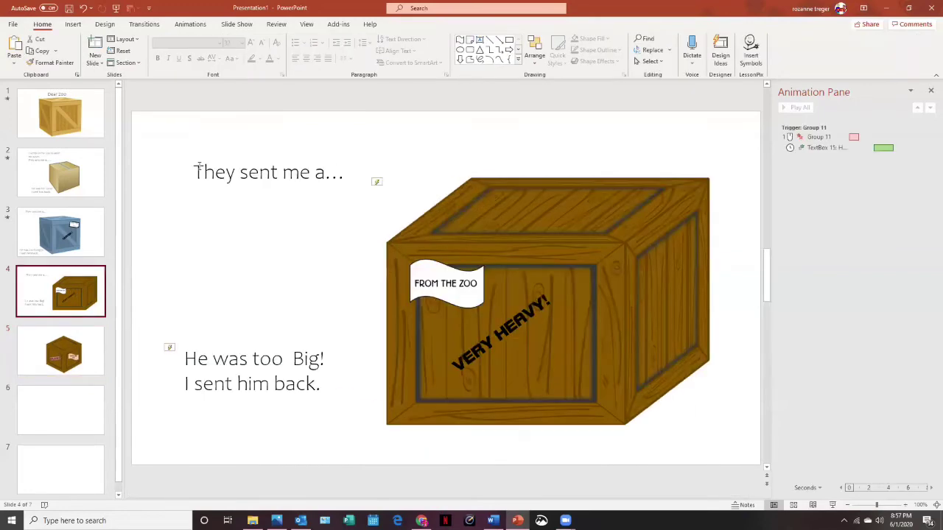
click(196, 159)
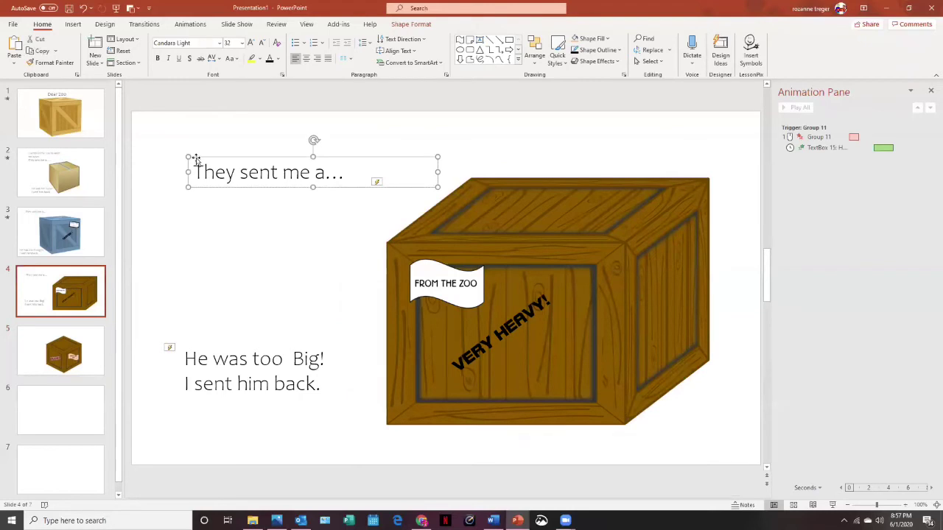
key(Page_Down)
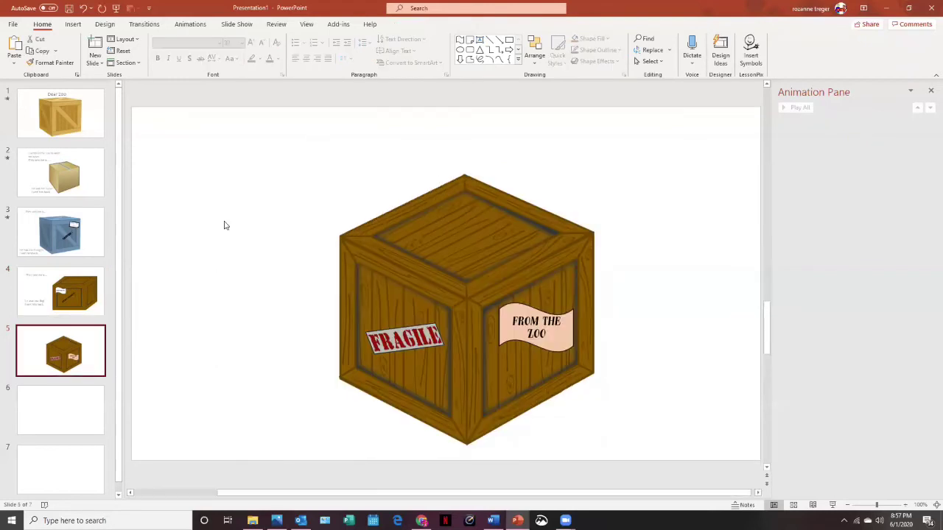
click(283, 173)
key(ctrl+v)
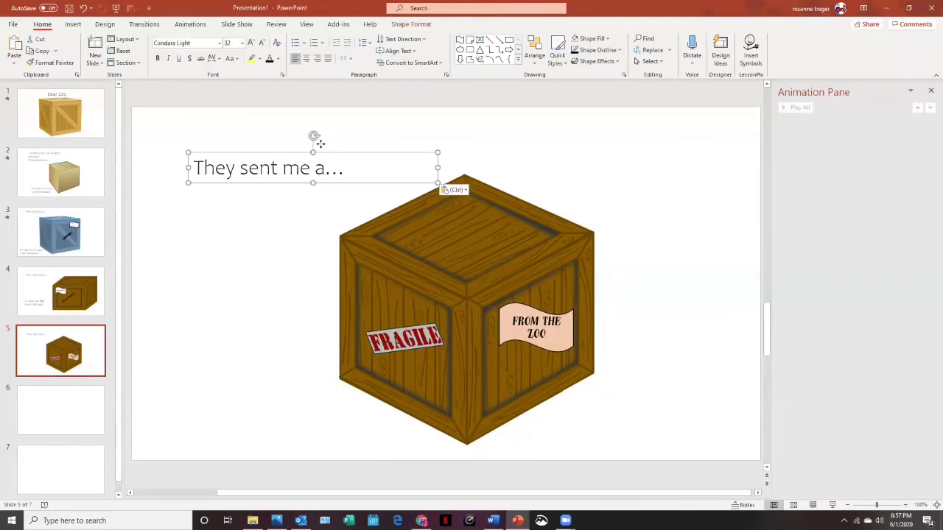
Step: Copy the 'He was too Big! I sent him back.' text box onto slide 5
click(83, 296)
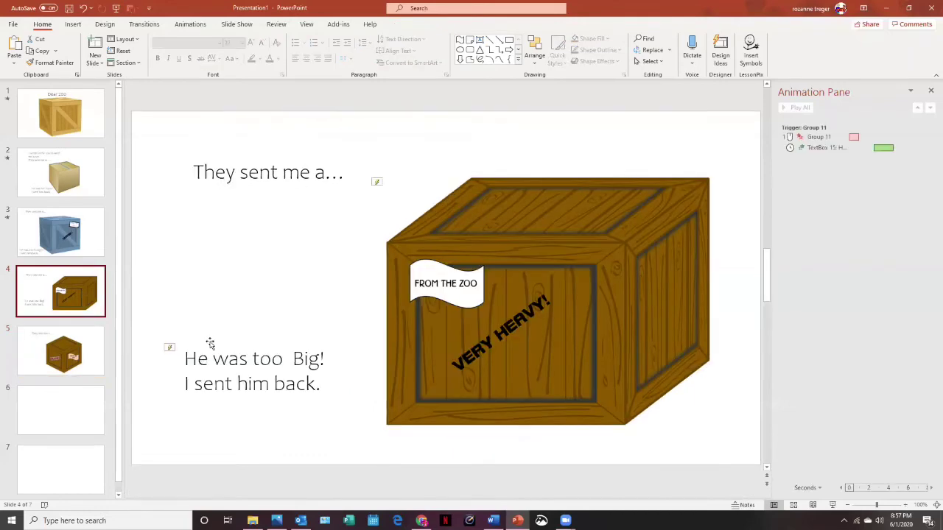
click(210, 345)
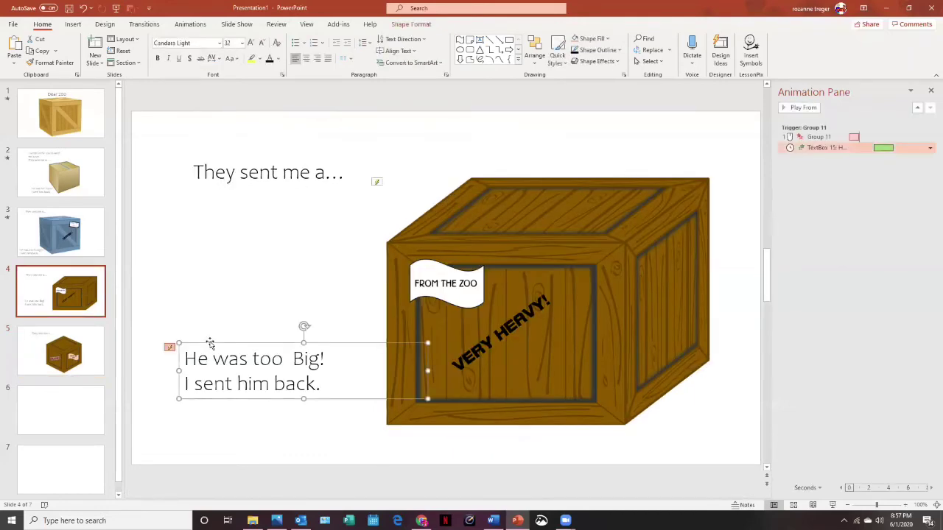
scroll(238, 415, down, 2)
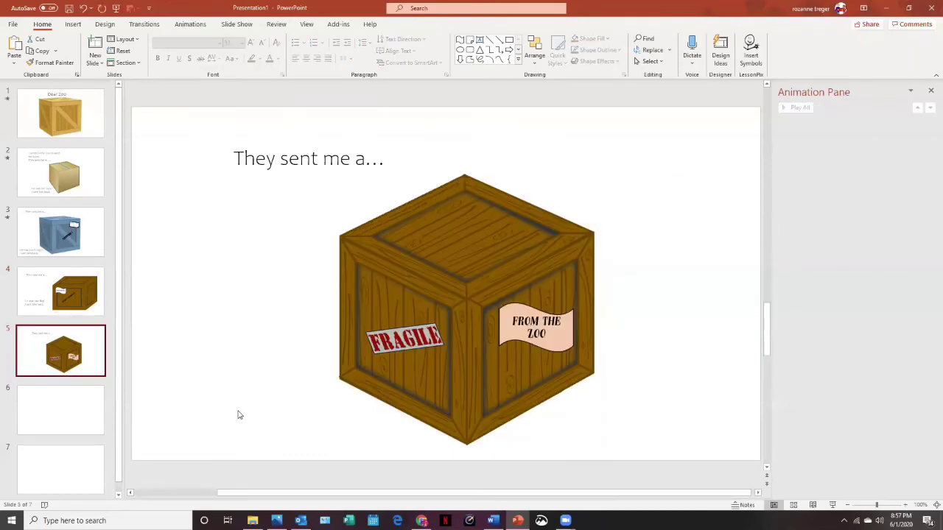
key(ctrl+v)
click(461, 292)
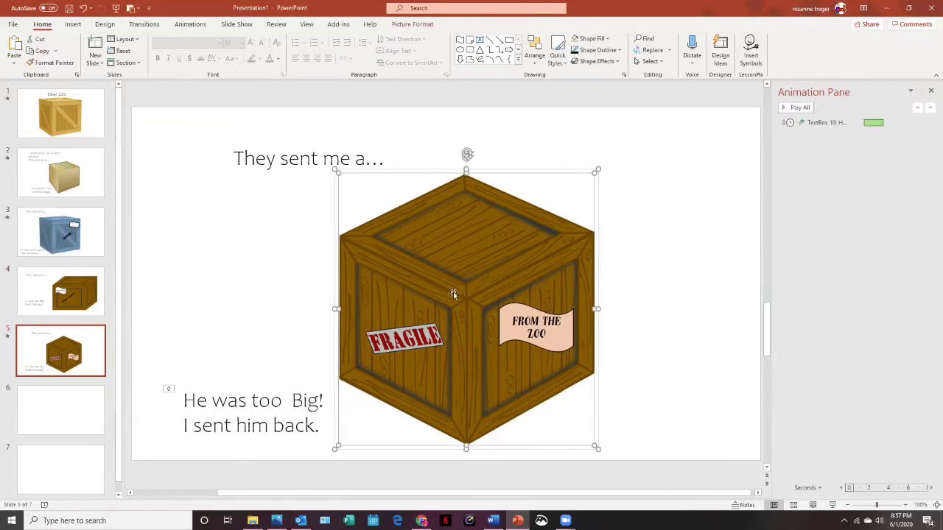
Step: Apply the Boomerang exit effect from More Exit Effects to the grouped crate
click(337, 301)
click(477, 293)
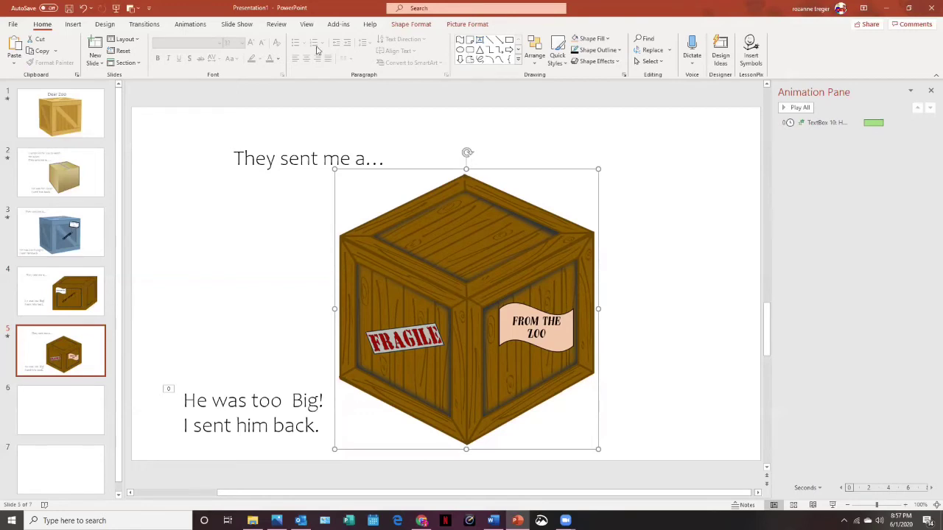
click(198, 27)
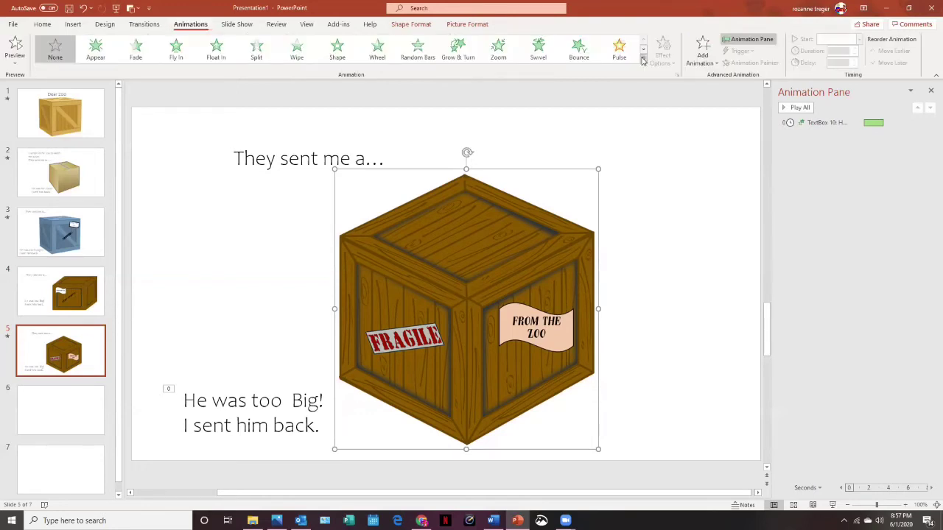
click(643, 60)
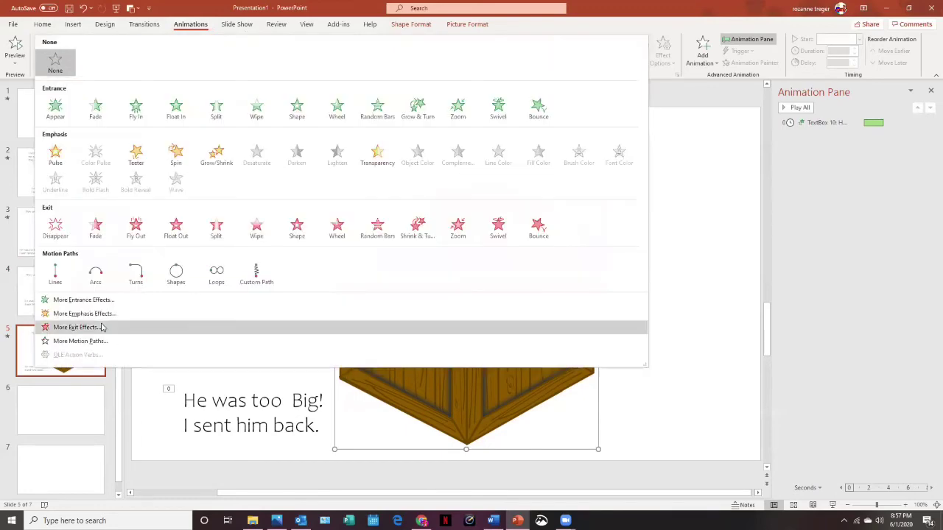
click(102, 327)
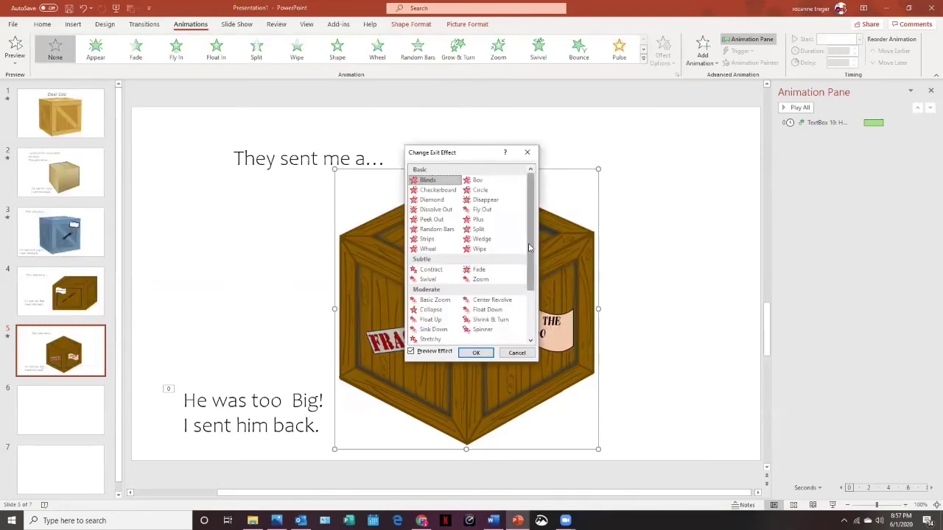
scroll(536, 302, down, 3)
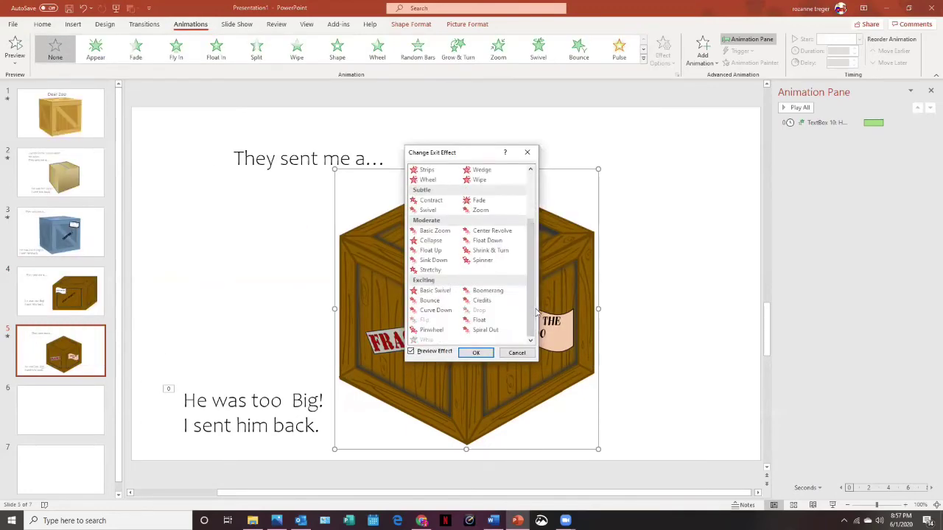
click(488, 291)
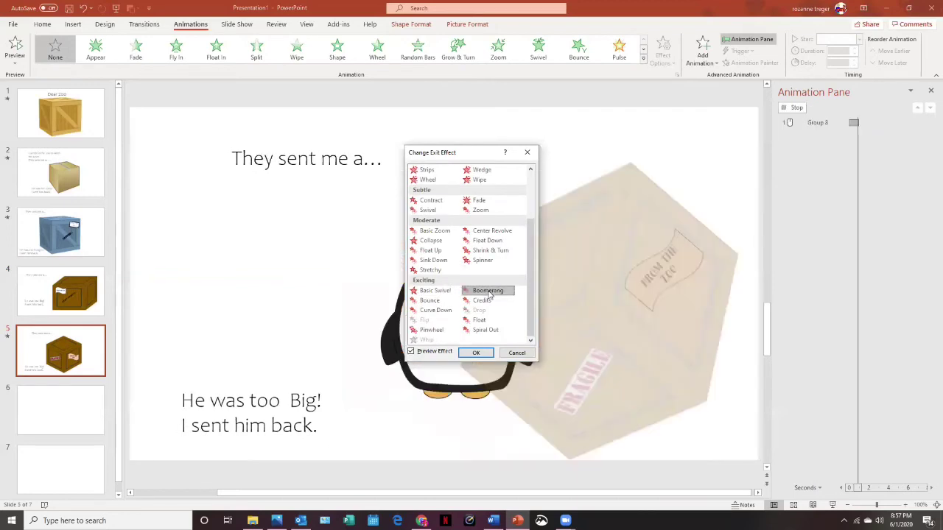
click(482, 353)
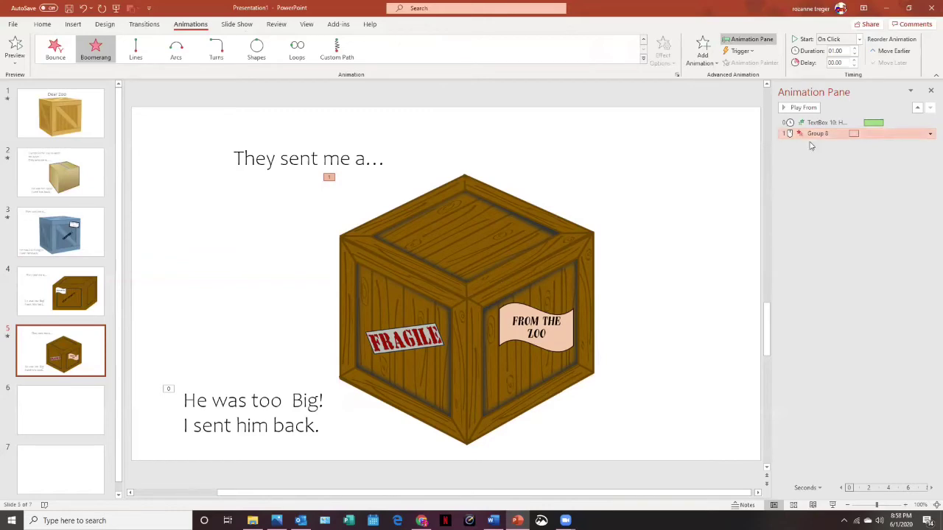
Step: Set the crate's Boomerang exit trigger to On Click of Group 8
click(748, 52)
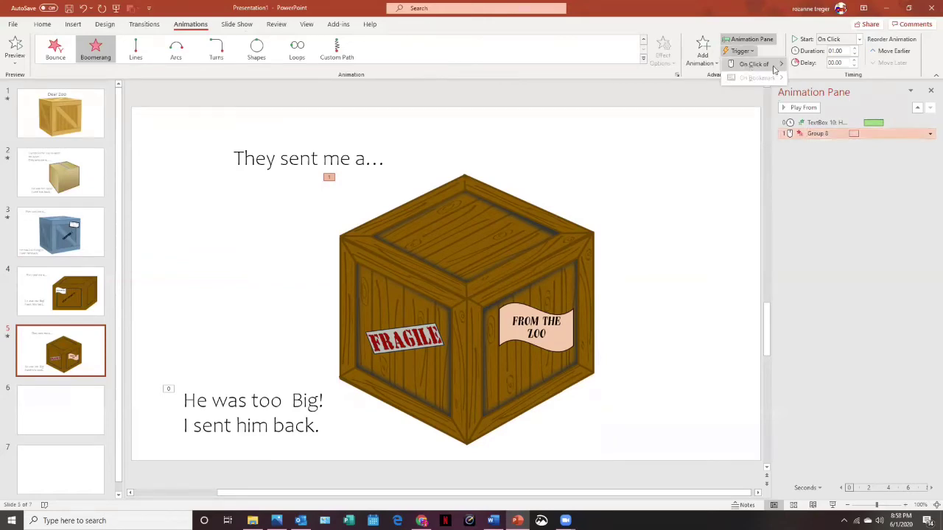
mouse_move(803, 94)
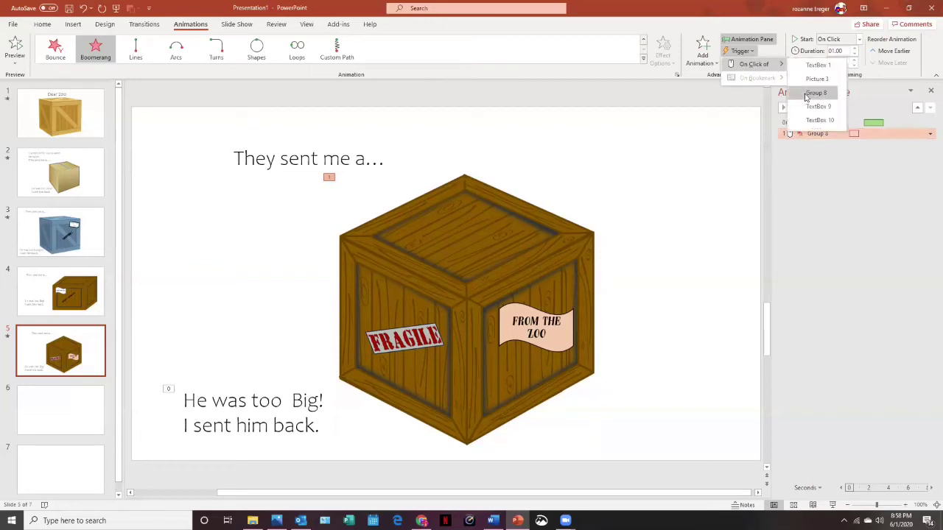
click(804, 94)
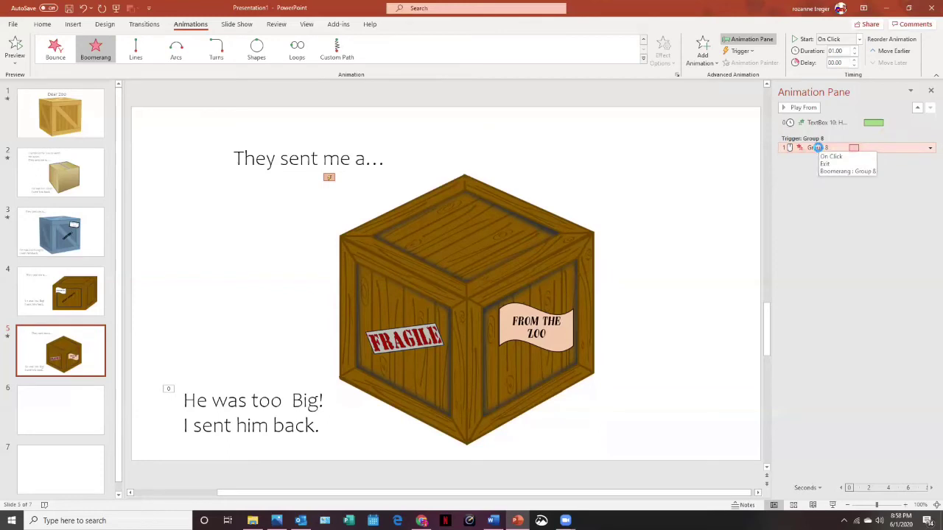
Step: Set the Boomerang exit's sound to Applause in its effect options
double_click(818, 148)
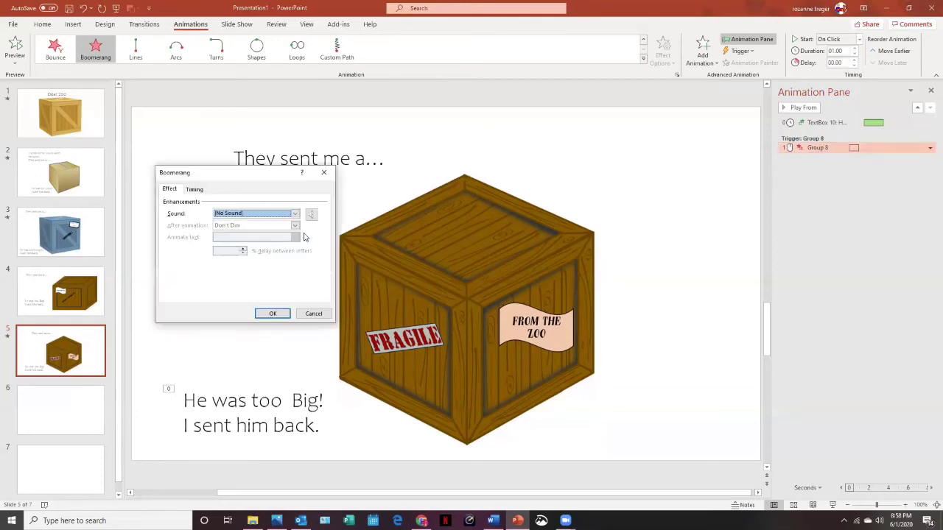
click(295, 214)
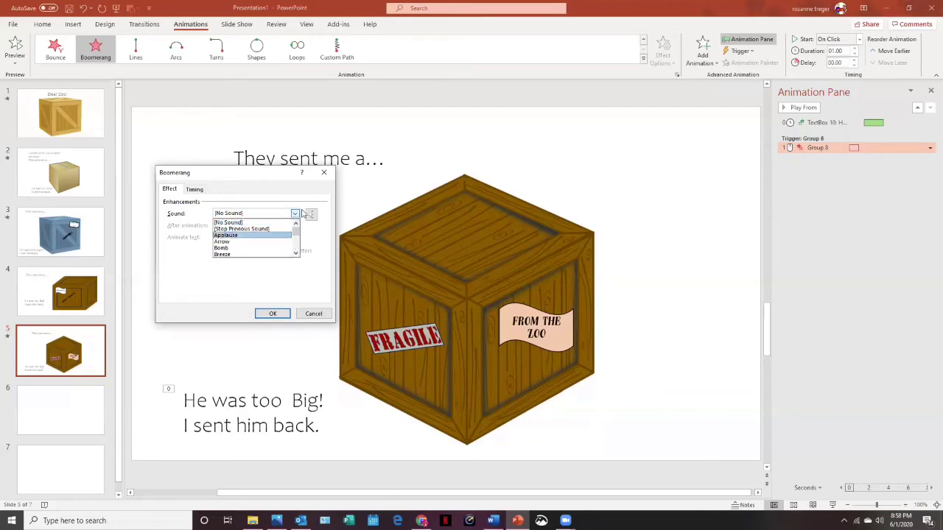
click(308, 216)
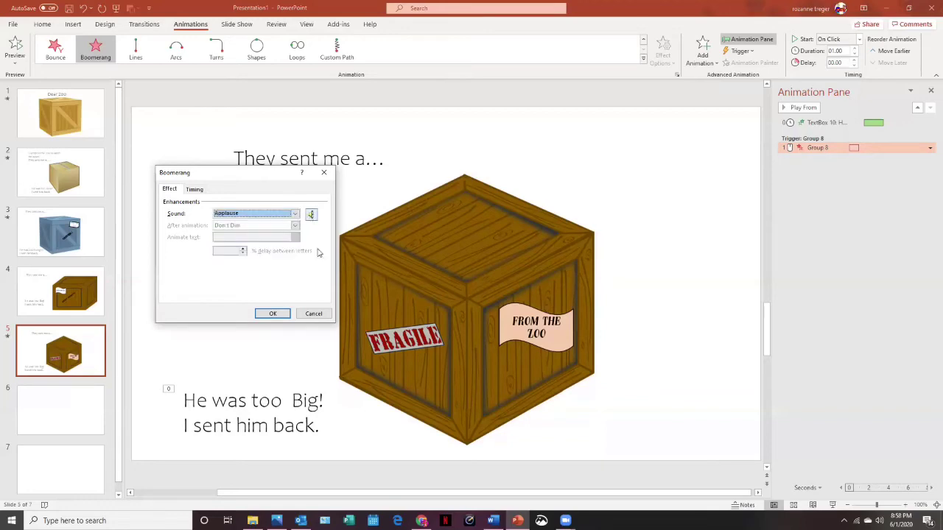
click(311, 215)
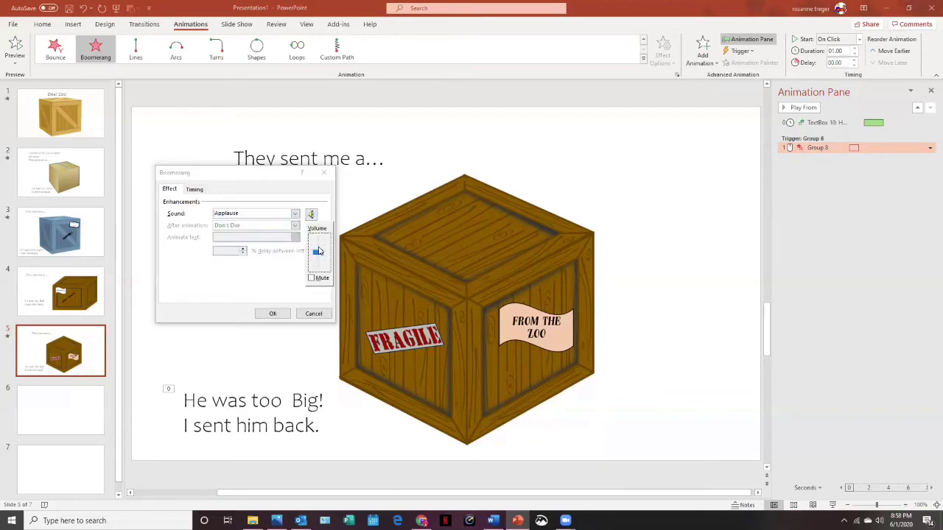
click(273, 315)
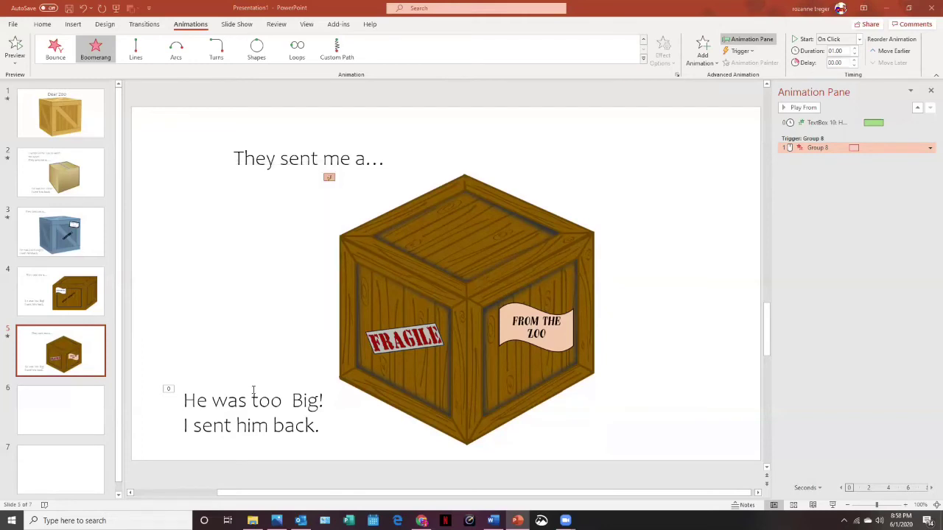
click(231, 410)
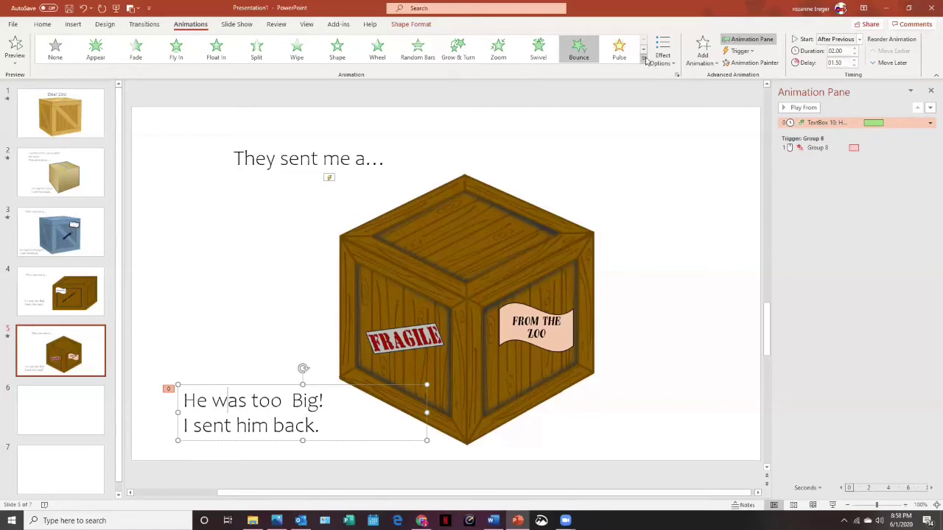
Step: Preview Flip, then replace the story text's Bounce entrance with Zoom
click(644, 60)
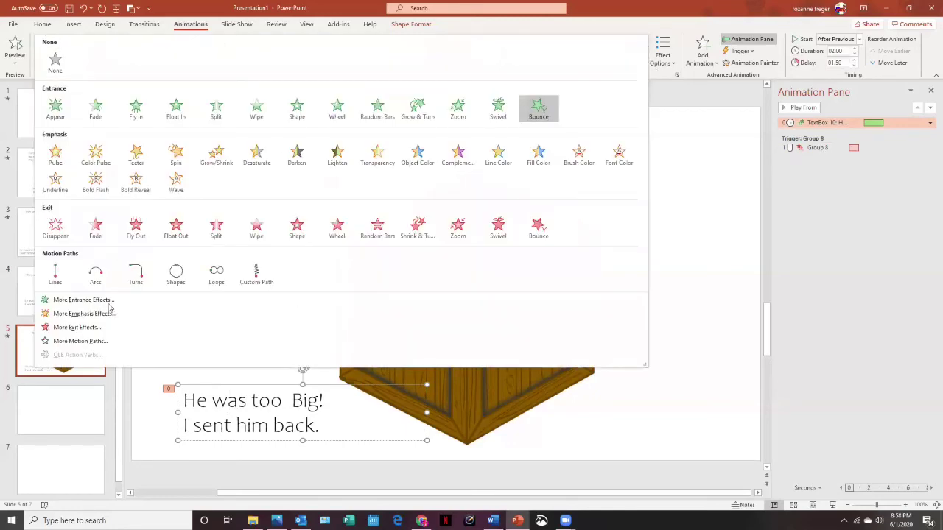
click(83, 301)
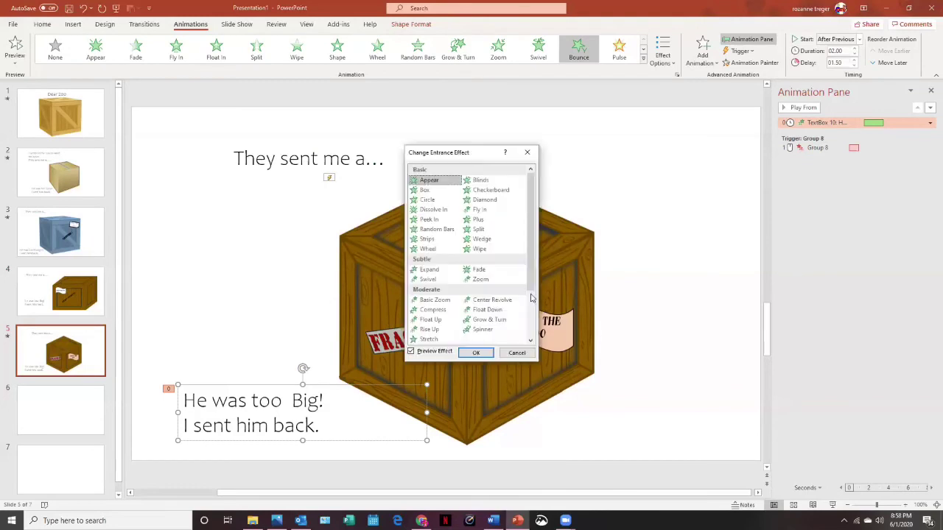
click(532, 319)
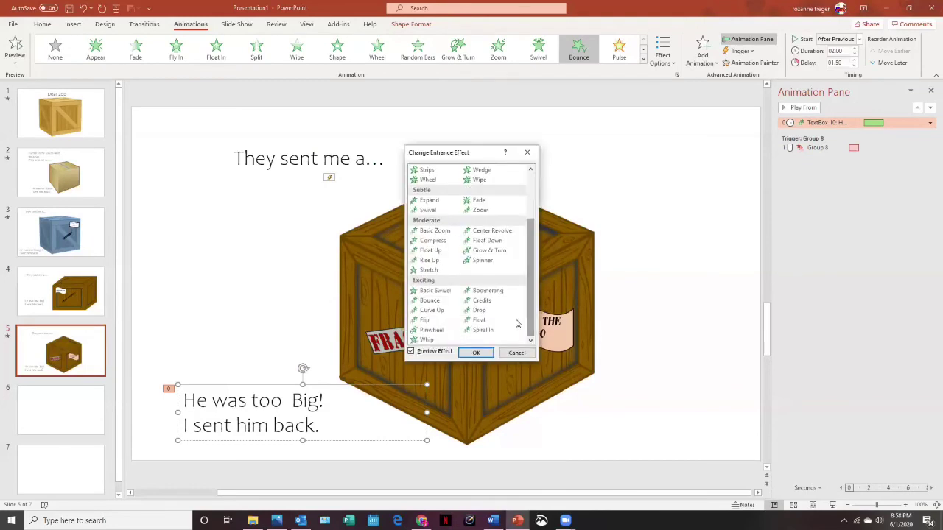
click(423, 321)
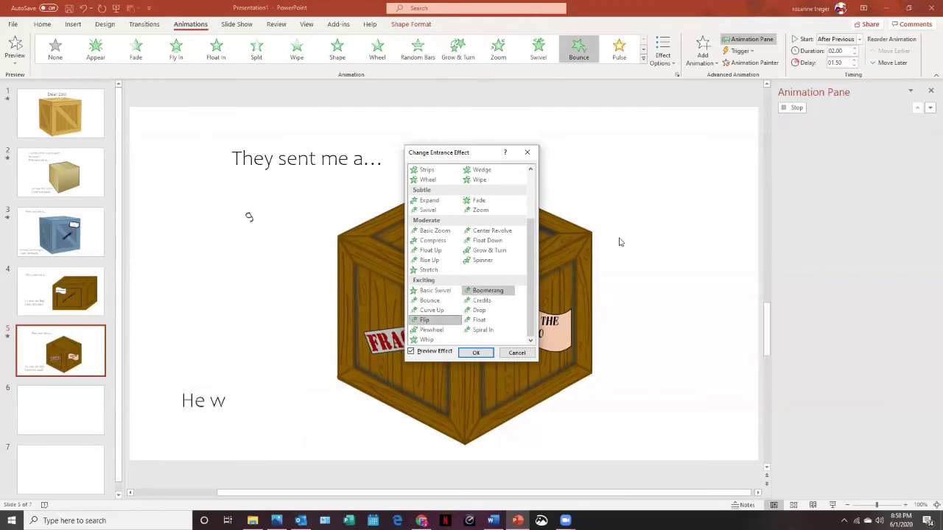
click(499, 53)
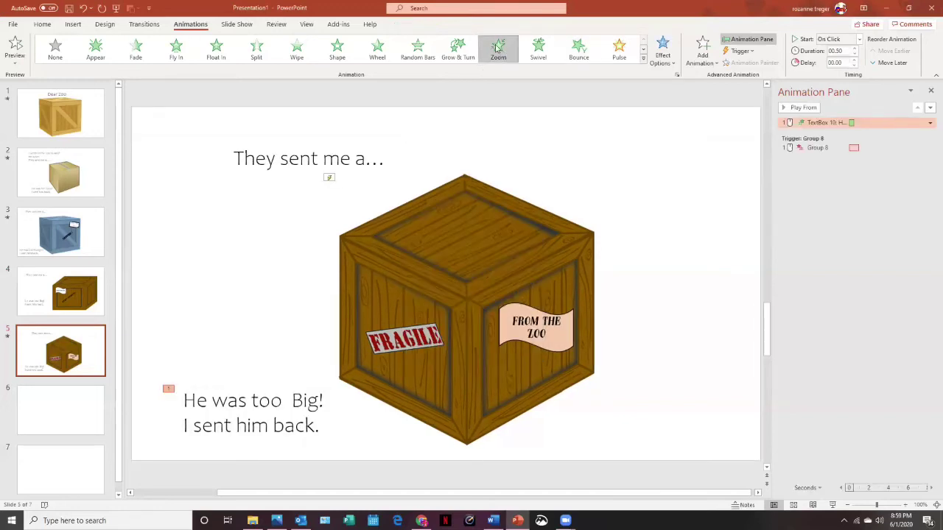
Step: Trigger the story text's Zoom animation on click of Group 8
click(742, 51)
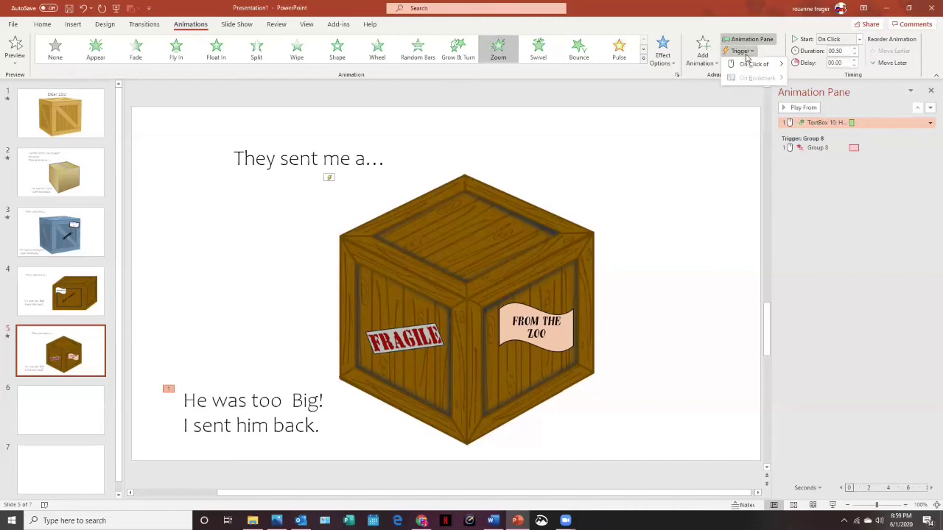
mouse_move(755, 66)
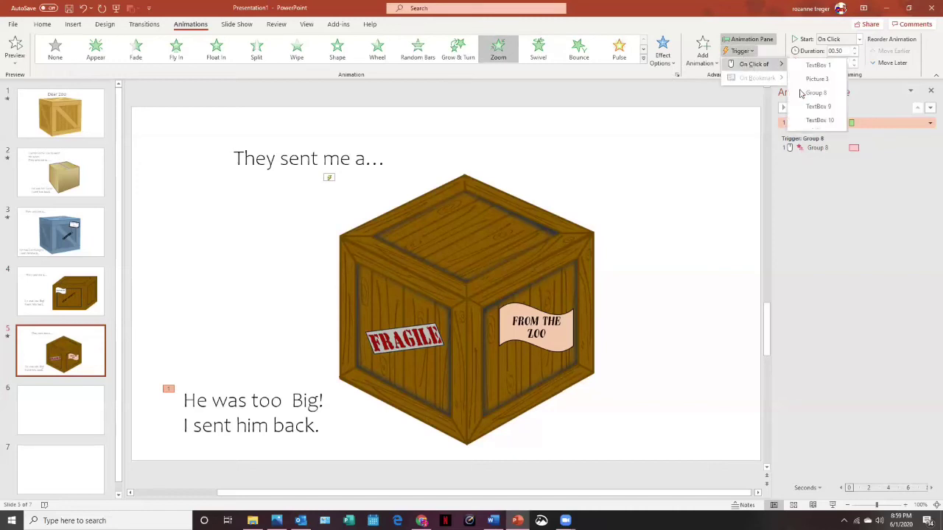
click(800, 92)
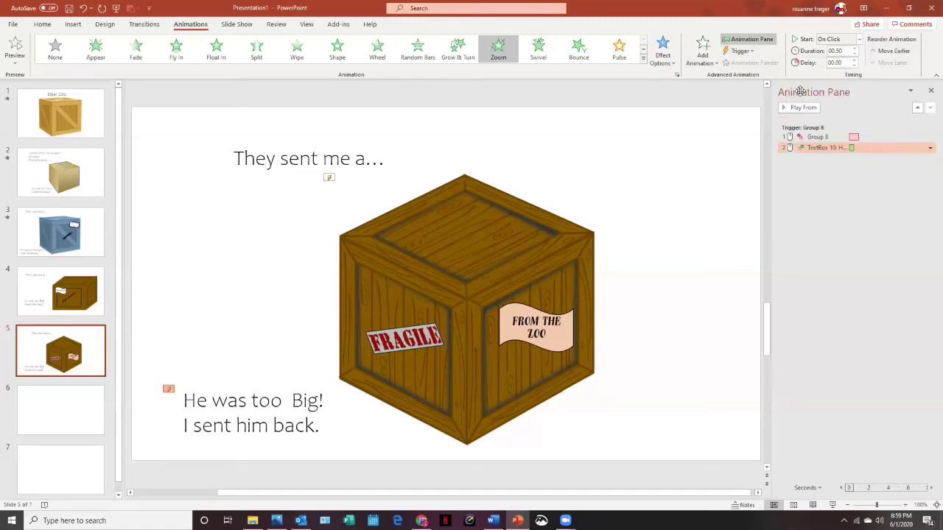
Step: Check the Zoom effect's Start timing stays On Click, then cancel the dialog
double_click(815, 148)
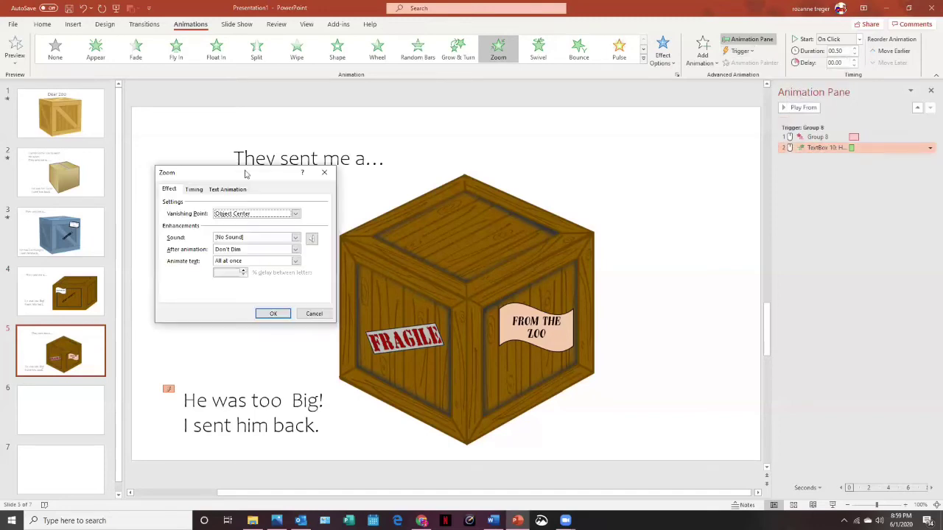
click(194, 190)
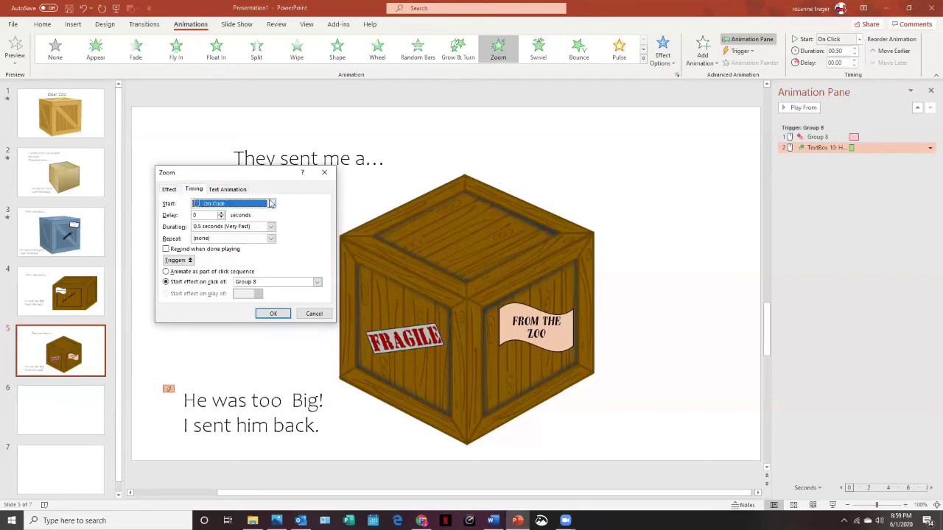
click(271, 204)
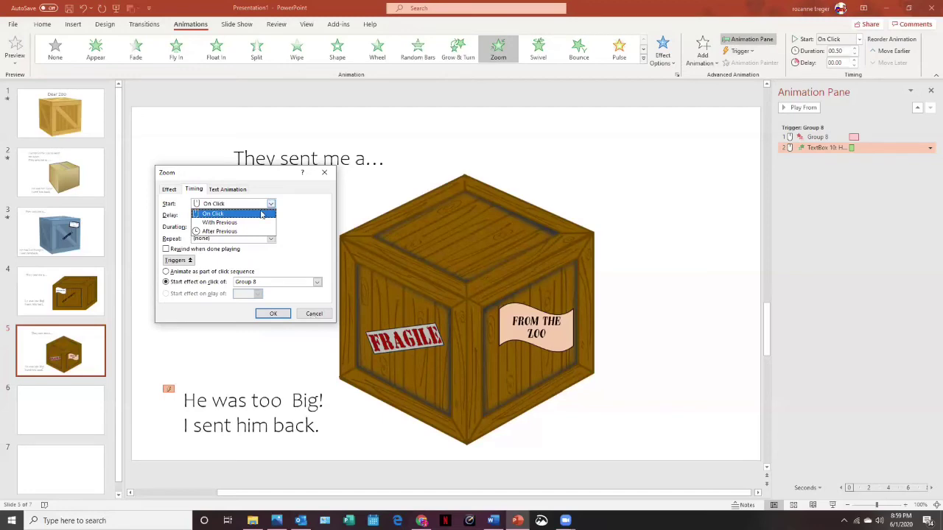
click(315, 318)
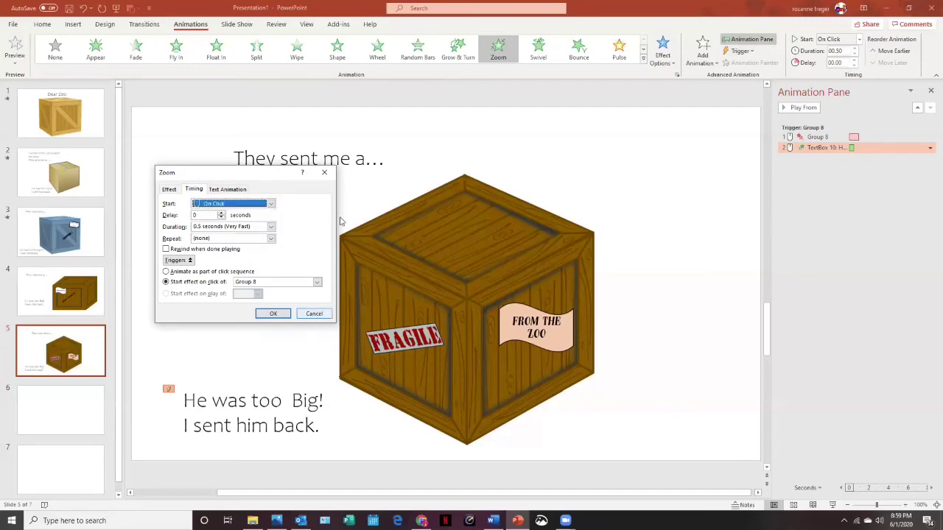
click(316, 314)
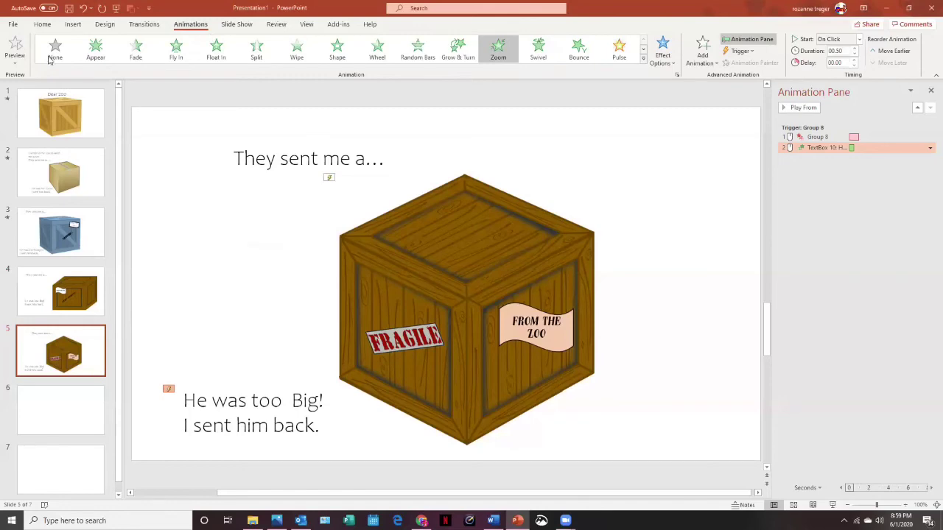
scroll(50, 61, down, 1)
key(shift+F5)
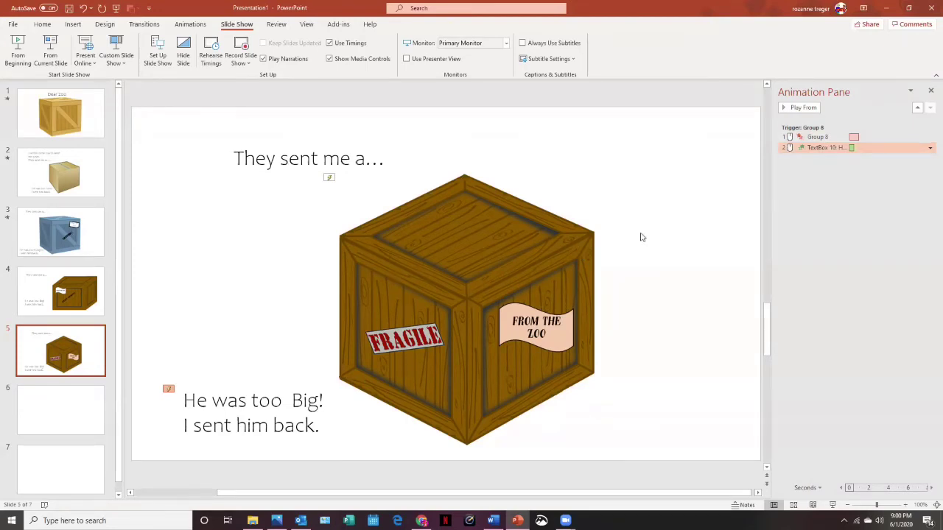
Step: Set the text's Zoom to start After Previous, with a 2-second delay and 1-second duration
double_click(831, 147)
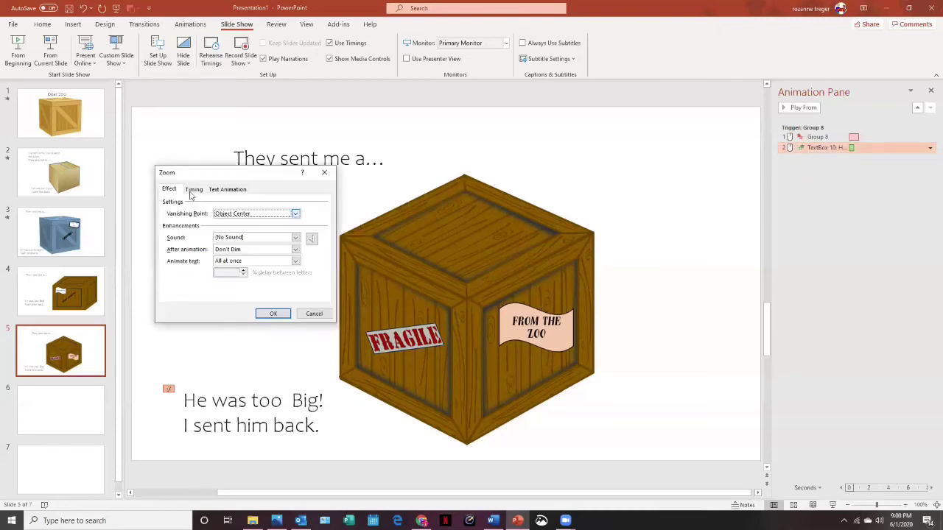
click(192, 192)
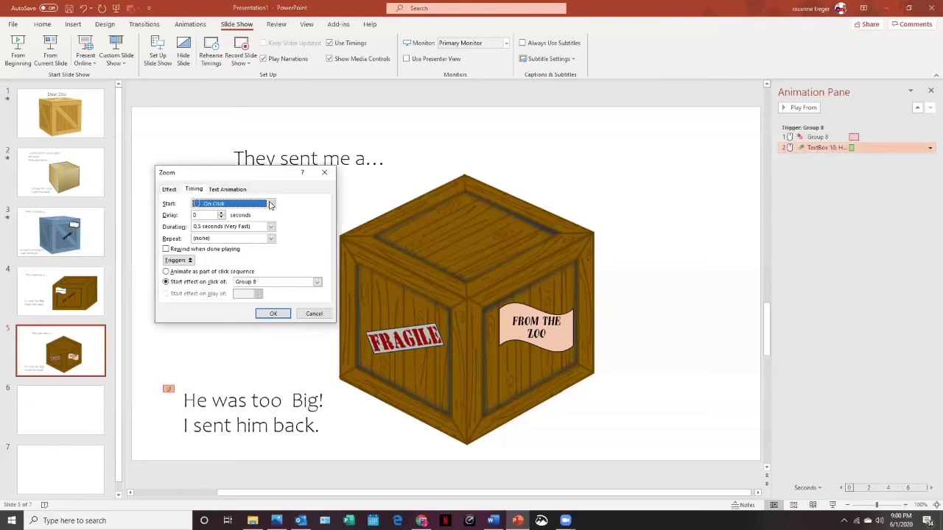
click(271, 204)
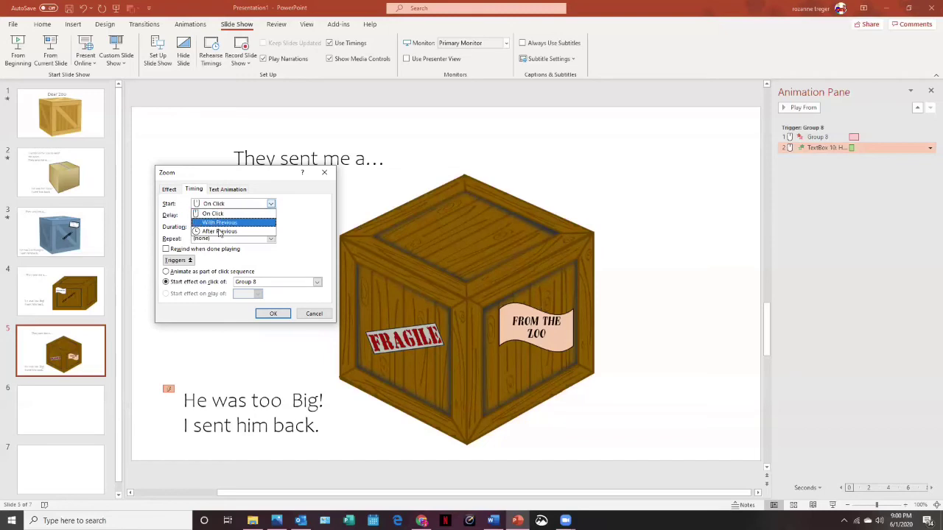
click(220, 232)
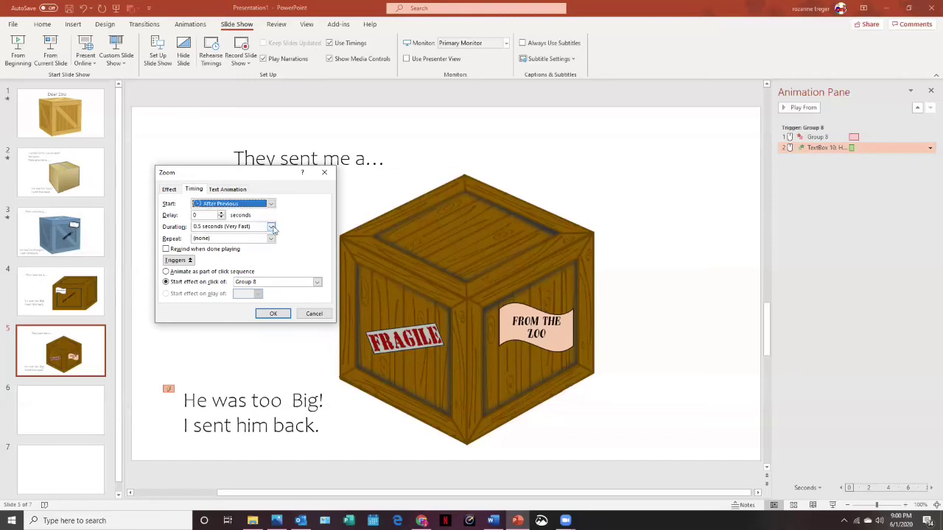
click(272, 226)
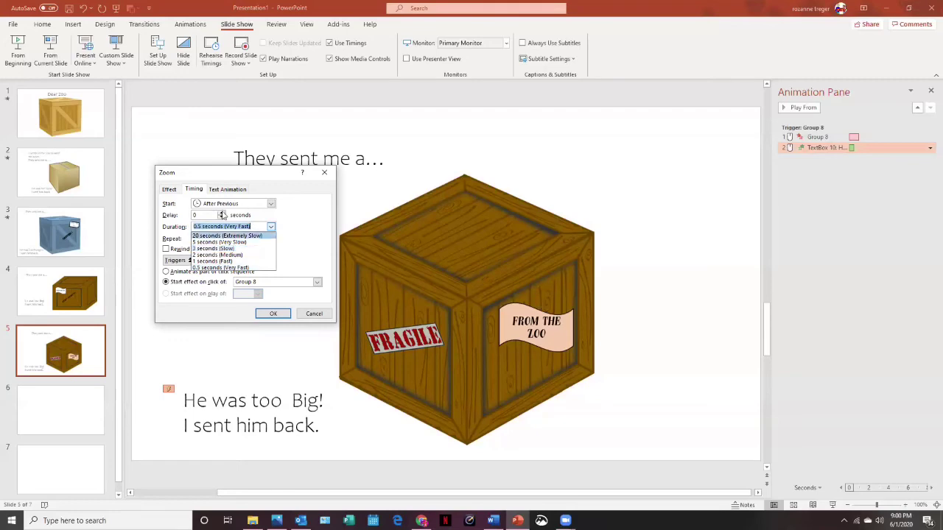
click(221, 213)
click(222, 213)
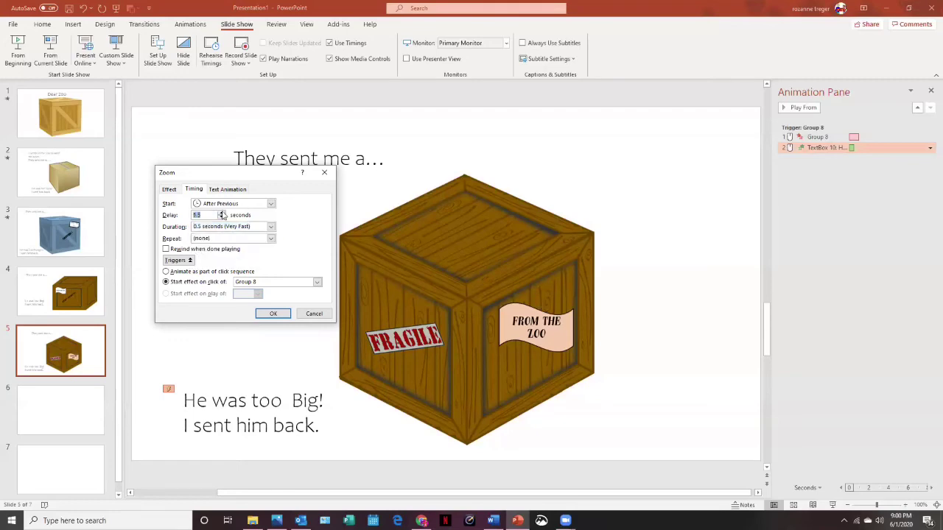
click(222, 214)
click(271, 230)
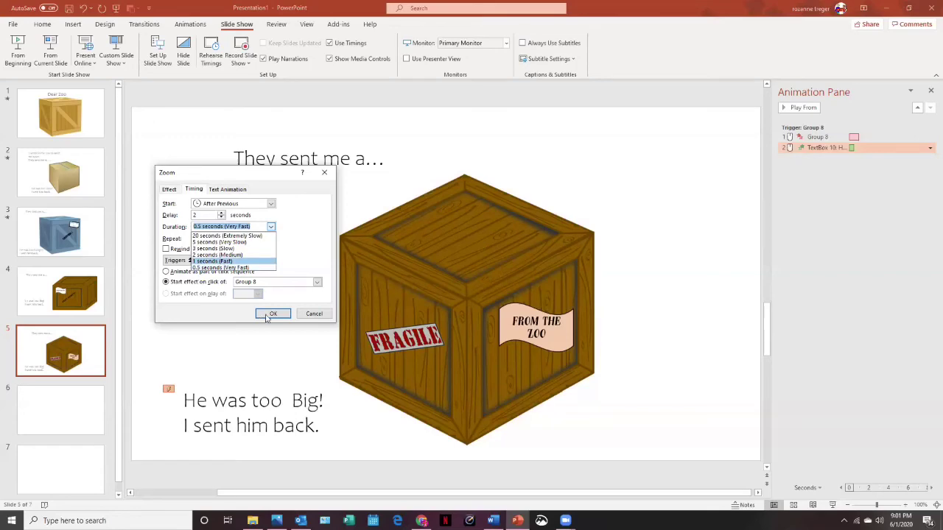
click(312, 302)
Step: Confirm the new Zoom timing settings
key(Return)
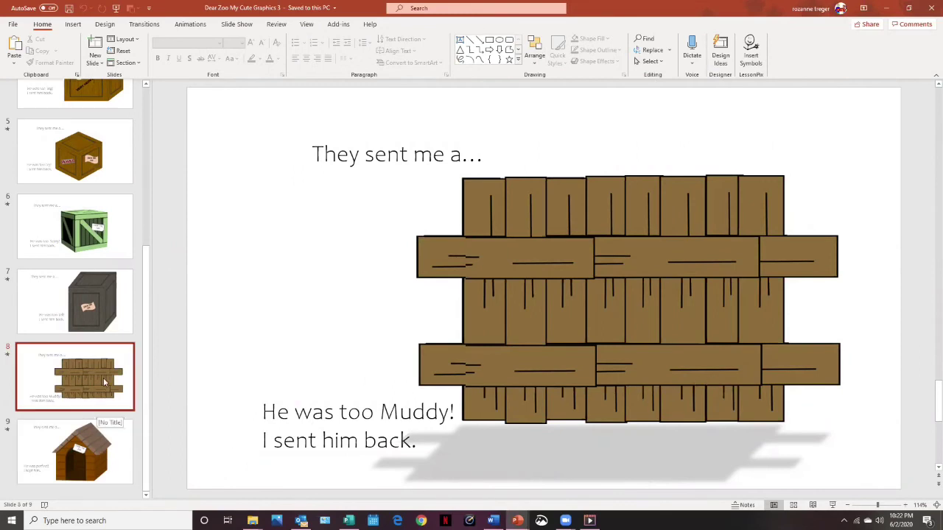
Step: Go back through the thumbnails to slide 3 with the blue crate
click(103, 318)
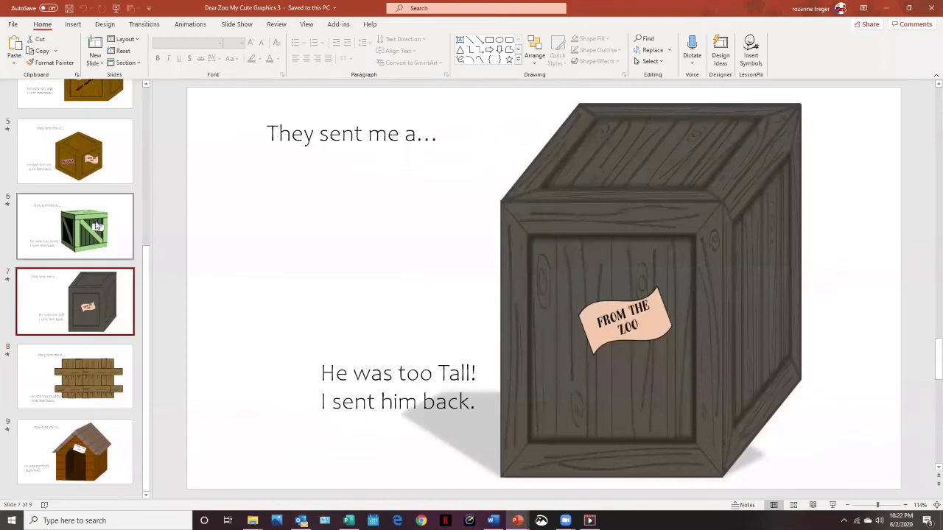
click(96, 227)
click(97, 149)
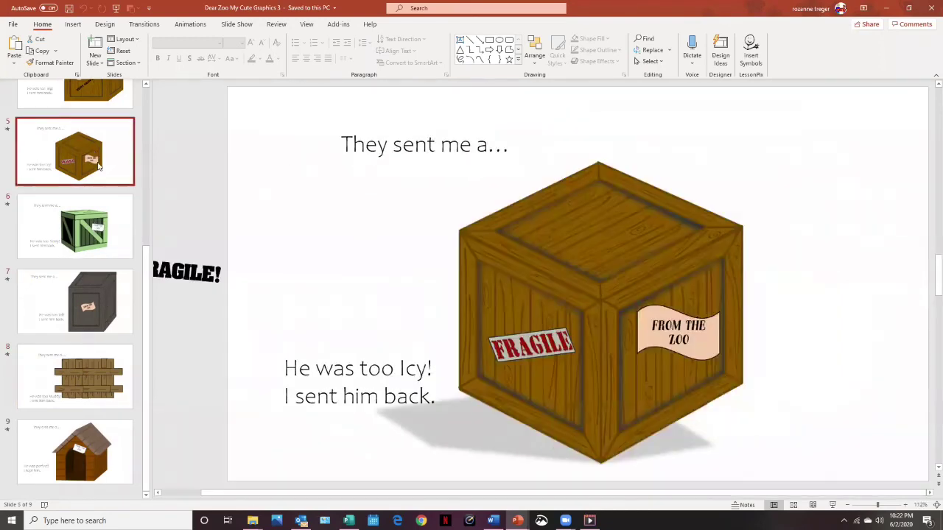
scroll(96, 163, up, 3)
click(95, 178)
click(79, 140)
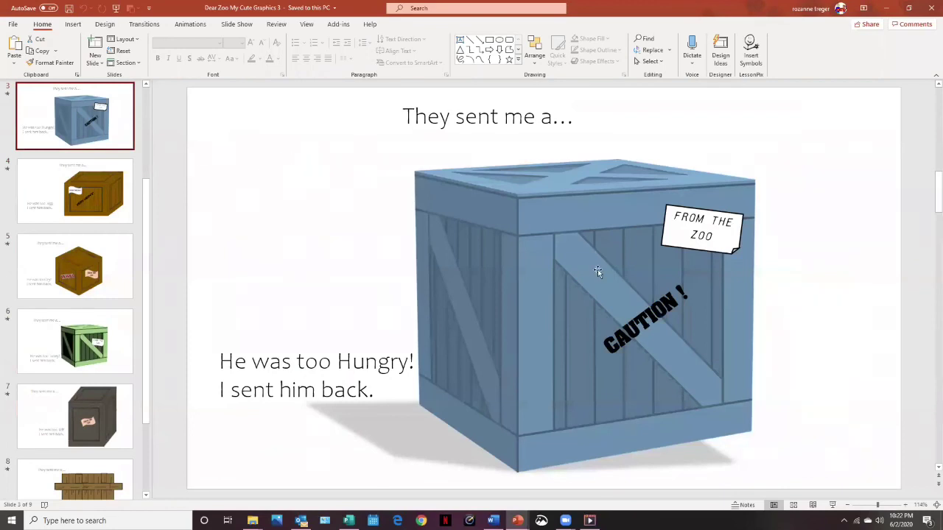
Step: Give the blue crate picture the first Perspective shadow preset
click(598, 272)
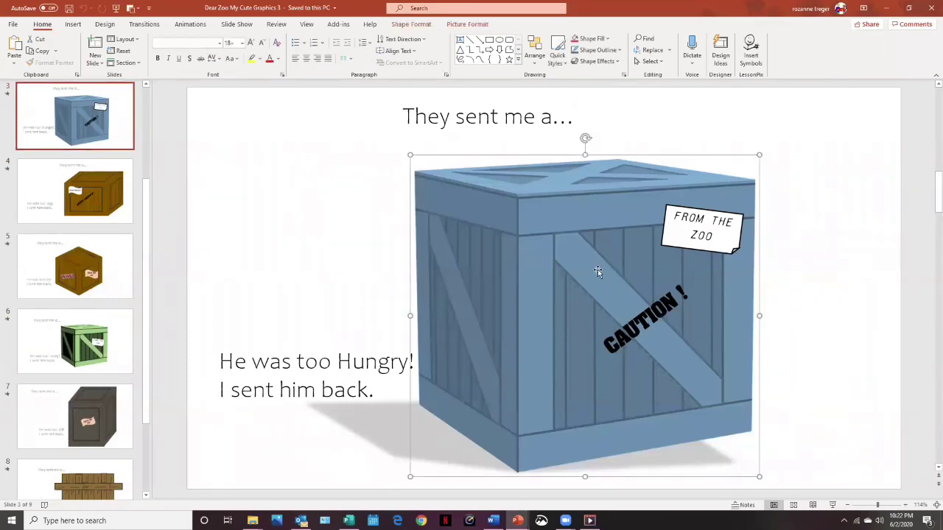
click(464, 26)
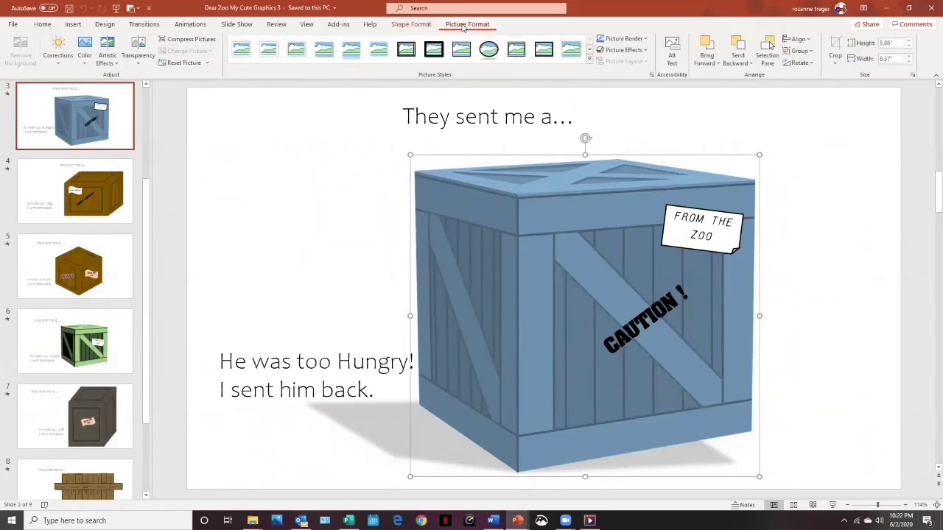
click(620, 50)
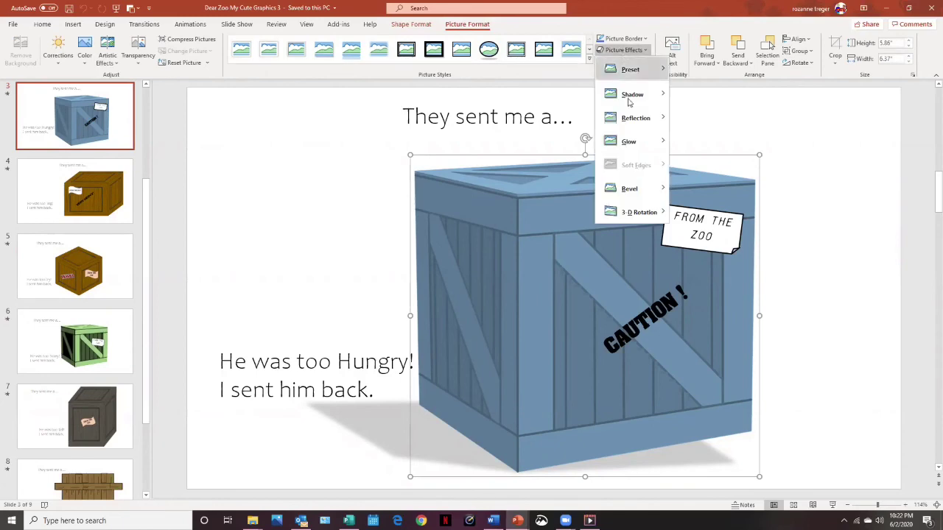
mouse_move(629, 100)
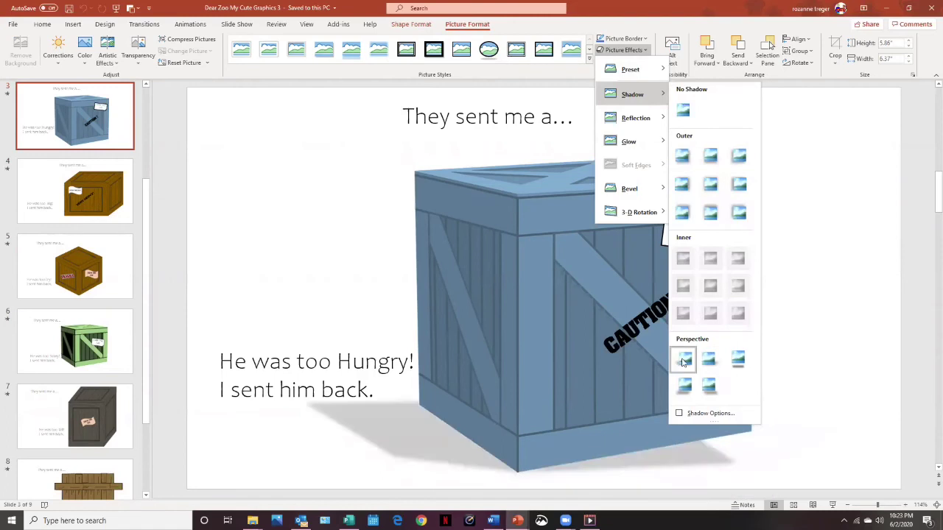
click(683, 360)
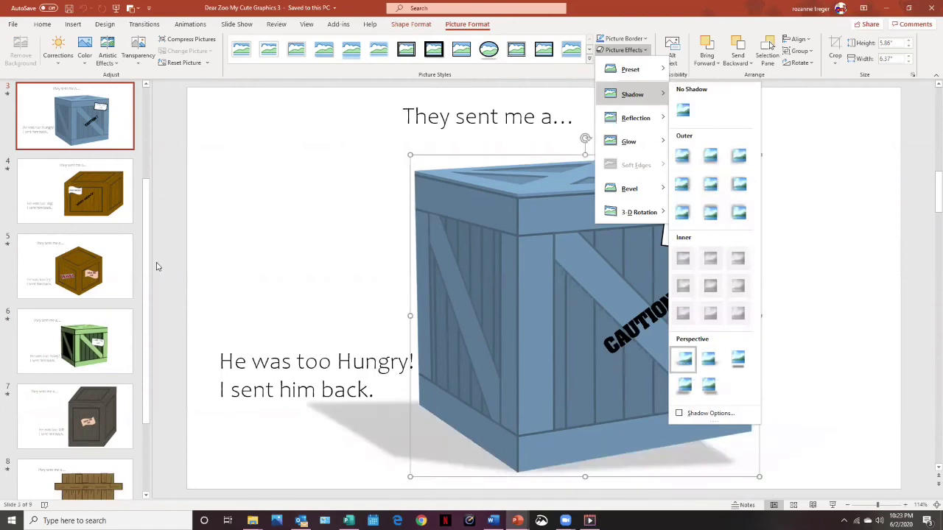
click(148, 210)
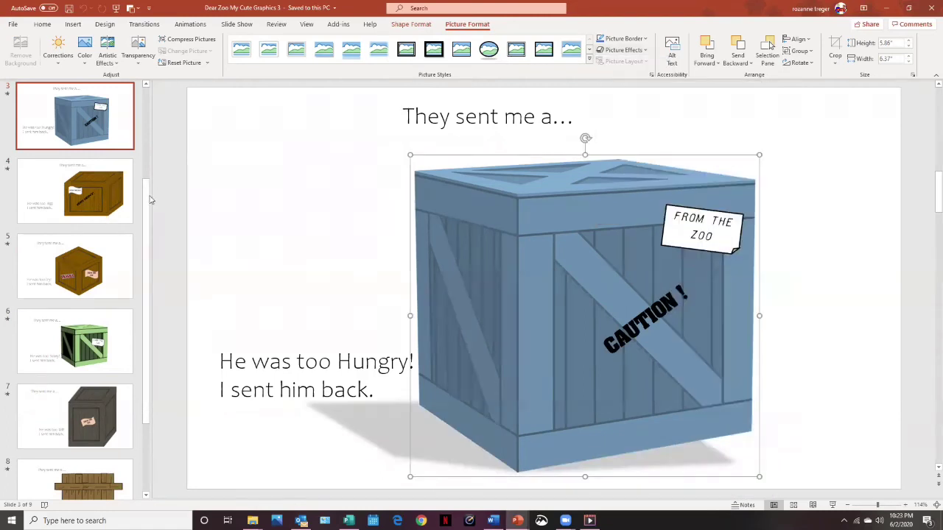
click(153, 148)
scroll(153, 148, up, 1)
scroll(153, 147, up, 3)
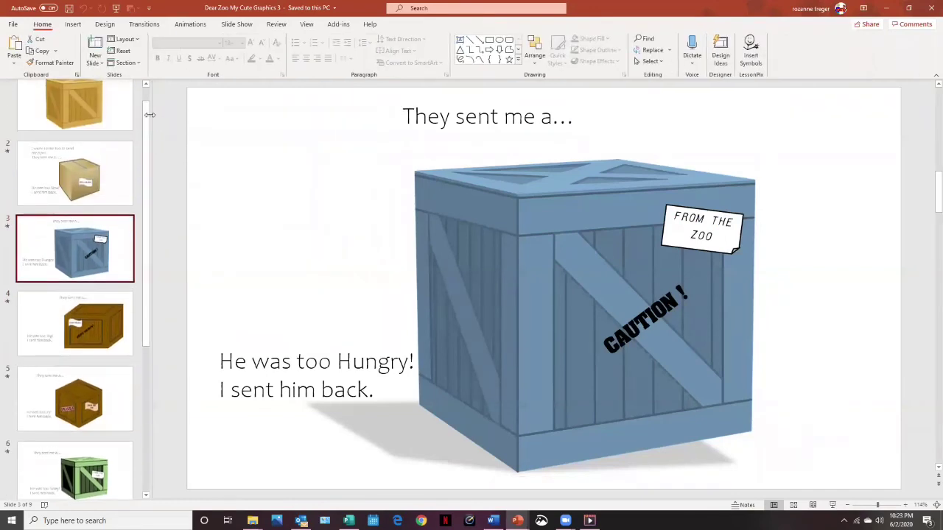
Step: Select slide 2 and show its Page Curl transition settings
click(92, 168)
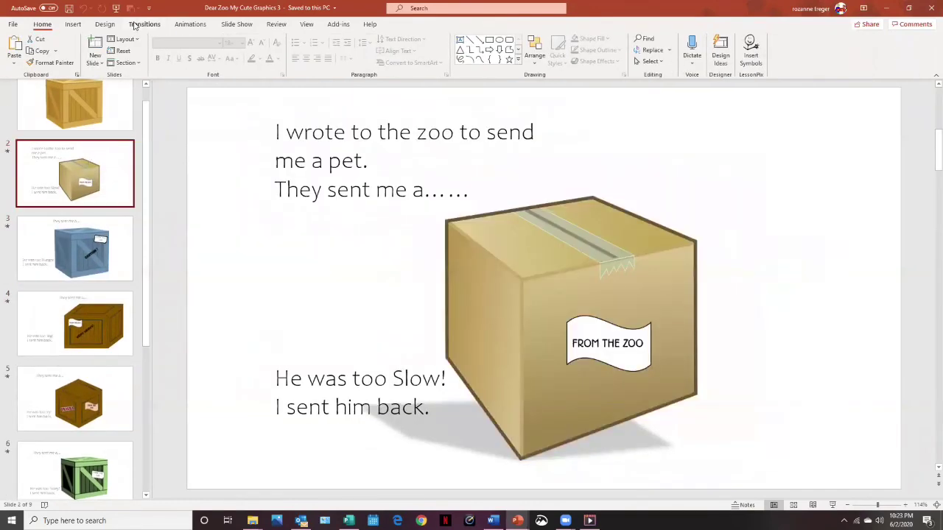
click(137, 25)
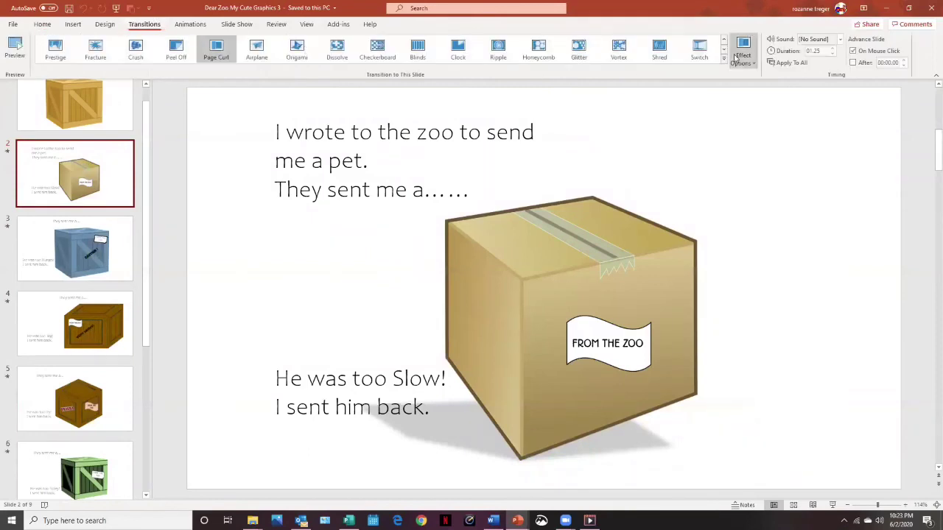